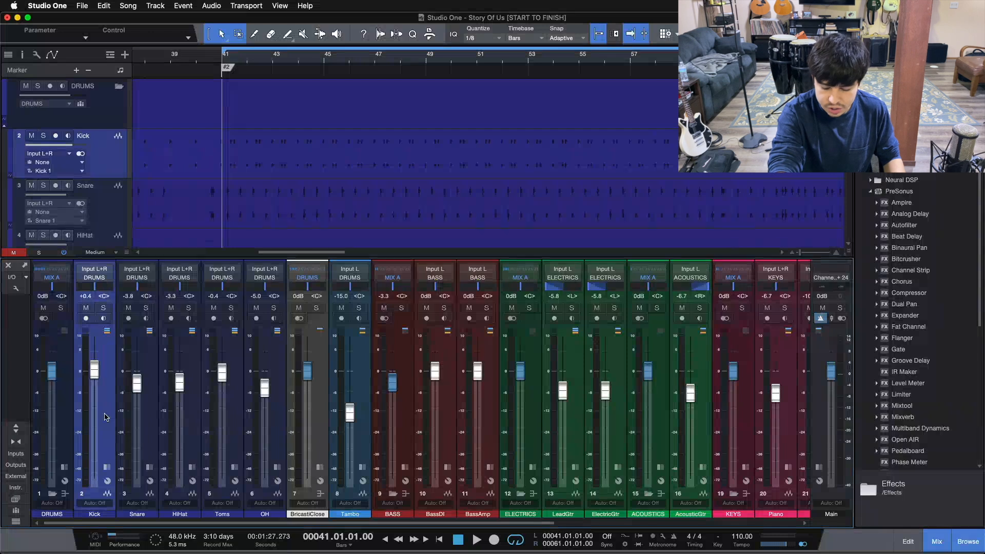
- Play the mix from bar 41 and narrow the solo from the whole DRUMS folder down to the Kick channel alone
{"action": "key", "text": "space"}
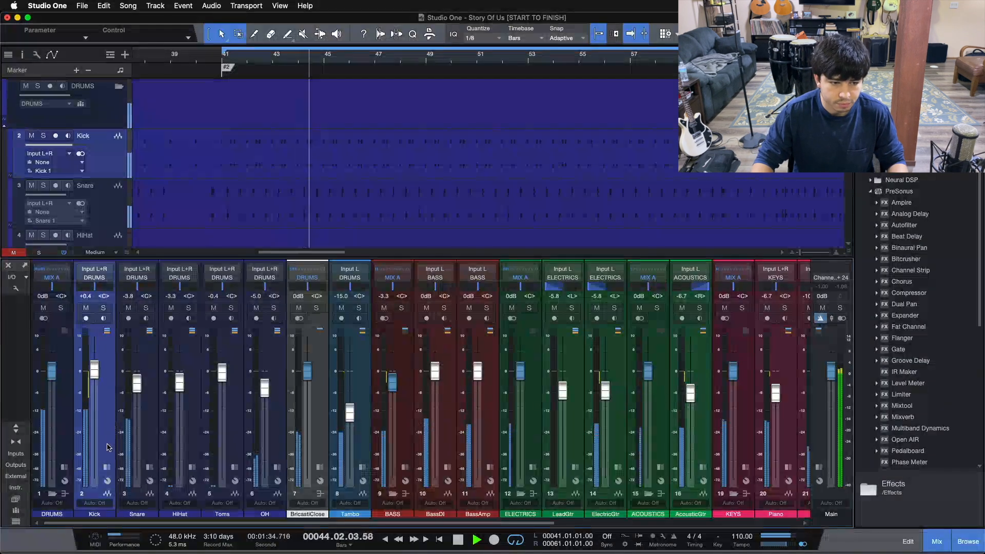
{"action": "left_click", "coordinate": [61, 308]}
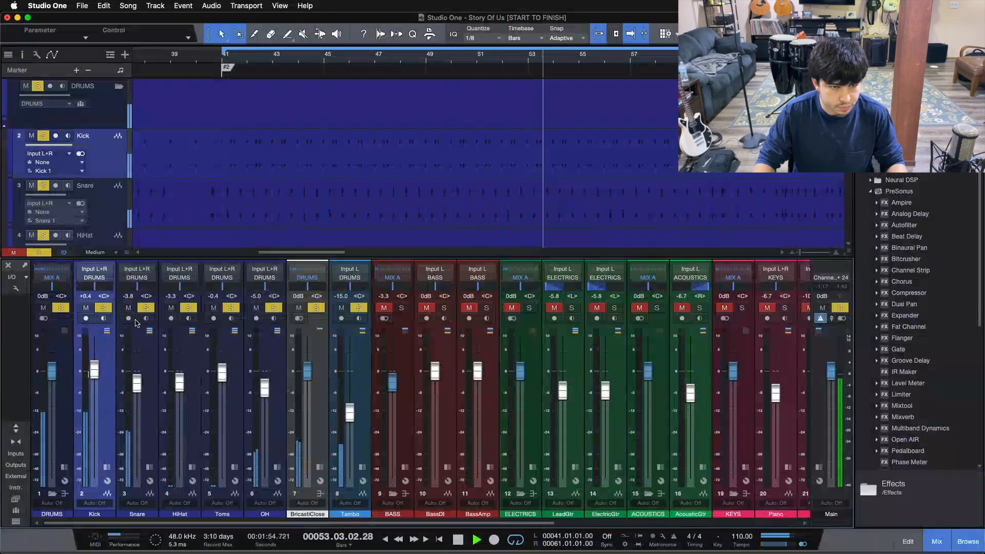
{"action": "left_click", "coordinate": [317, 309]}
{"action": "left_click", "coordinate": [360, 309]}
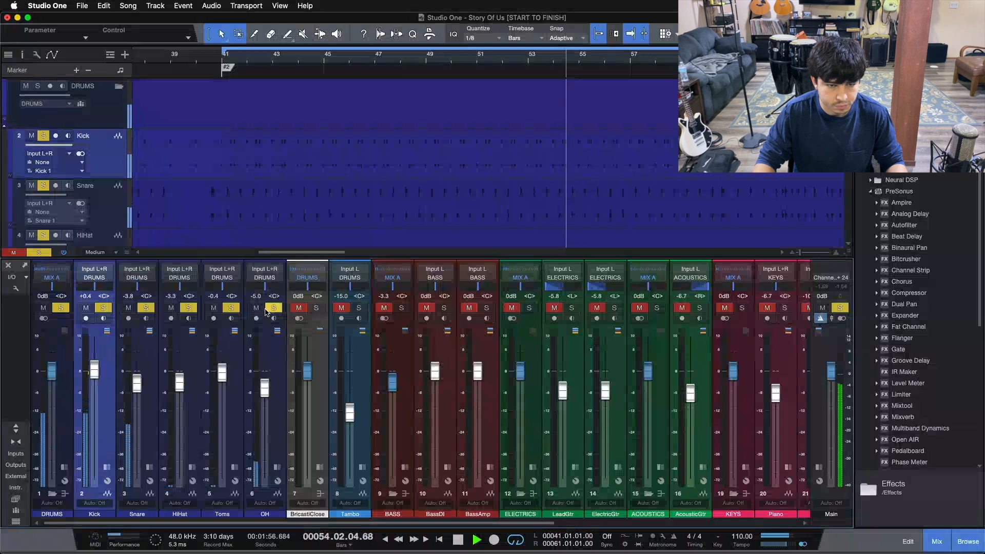
{"action": "left_click", "coordinate": [267, 311]}
{"action": "left_click", "coordinate": [231, 308]}
{"action": "left_click", "coordinate": [274, 308]}
{"action": "left_click", "coordinate": [189, 308]}
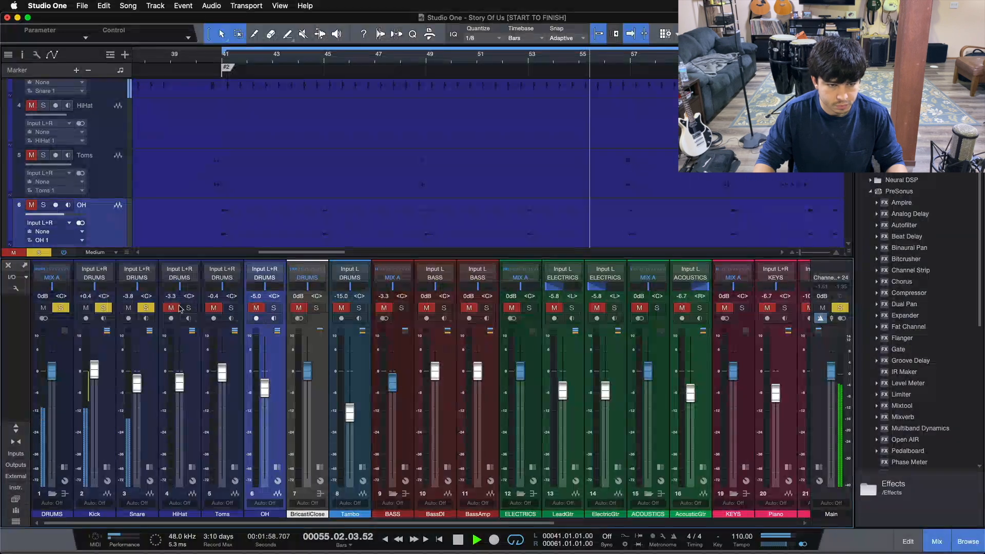
{"action": "left_click", "coordinate": [146, 308]}
{"action": "scroll", "coordinate": [578, 168], "scroll_direction": "up", "scroll_amount": 5}
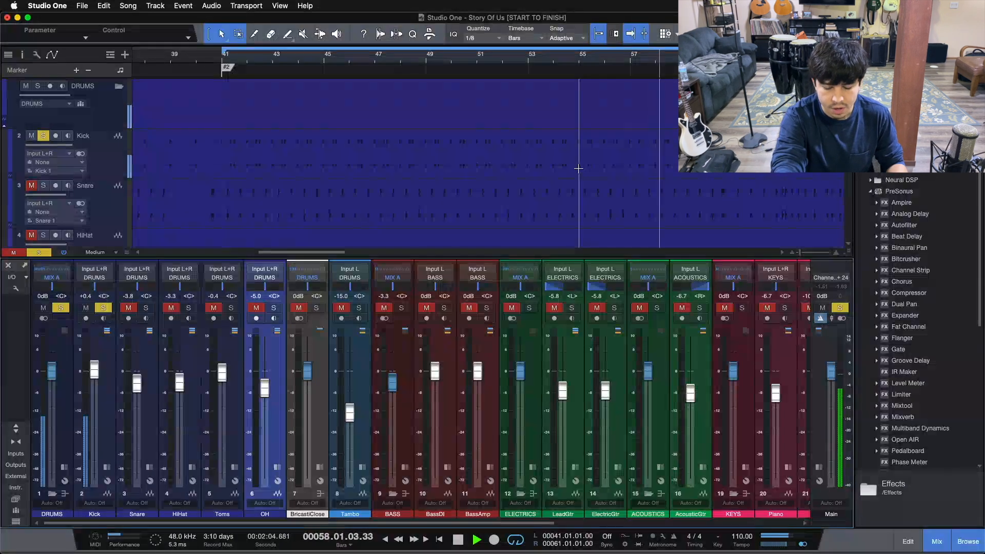
{"action": "key", "text": "space"}
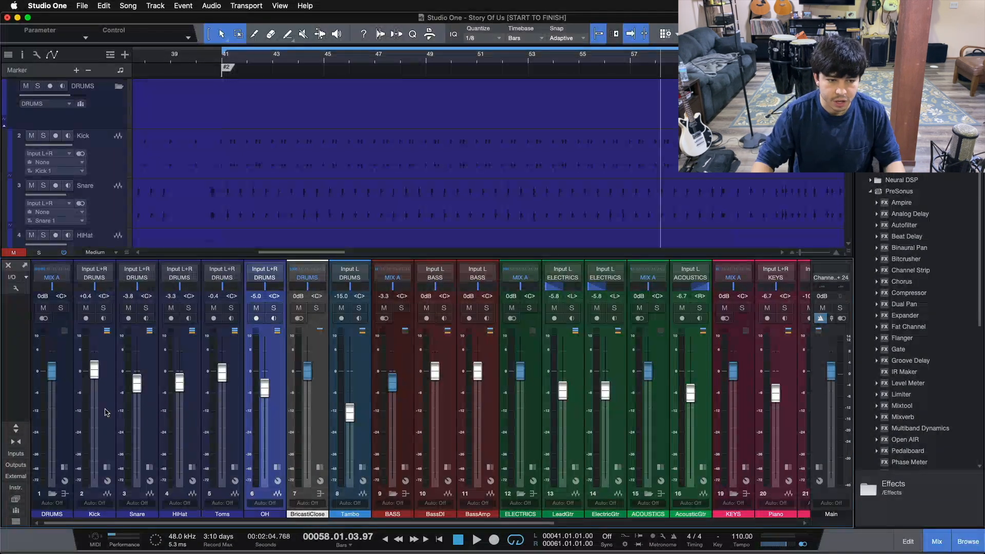
- Duplicate the Kick track completely, including its channel settings
{"action": "left_click", "coordinate": [105, 412]}
{"action": "right_click", "coordinate": [105, 409]}
{"action": "left_click", "coordinate": [102, 389]}
{"action": "right_click", "coordinate": [113, 175]}
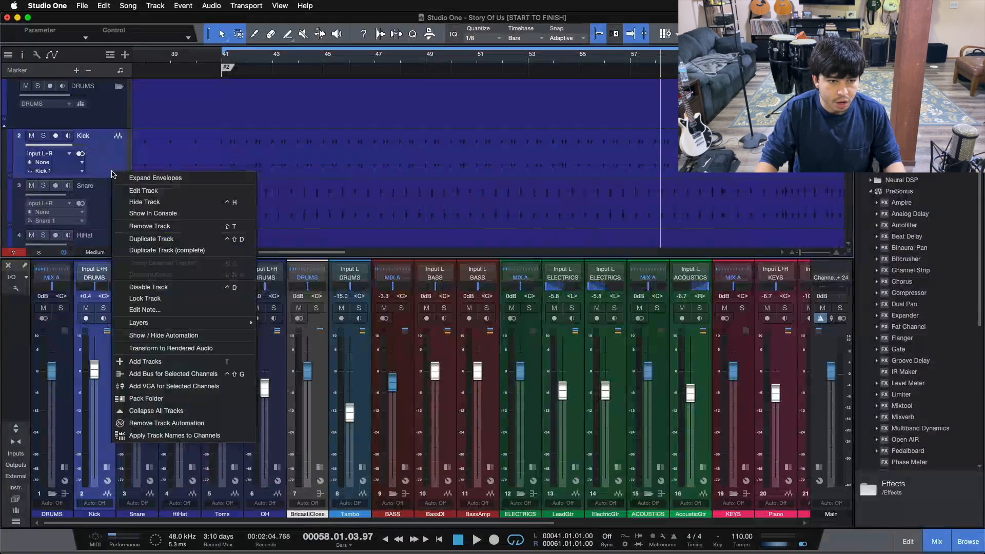
{"action": "left_click", "coordinate": [155, 250]}
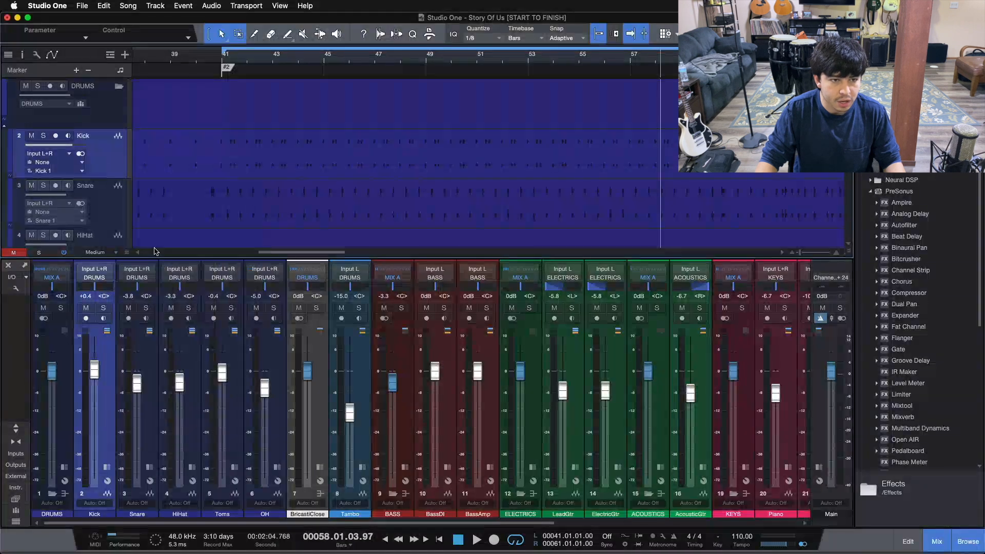
- Expand the inserts of the duplicated Kick 2 channel and remove all of its effects
{"action": "left_click", "coordinate": [149, 467]}
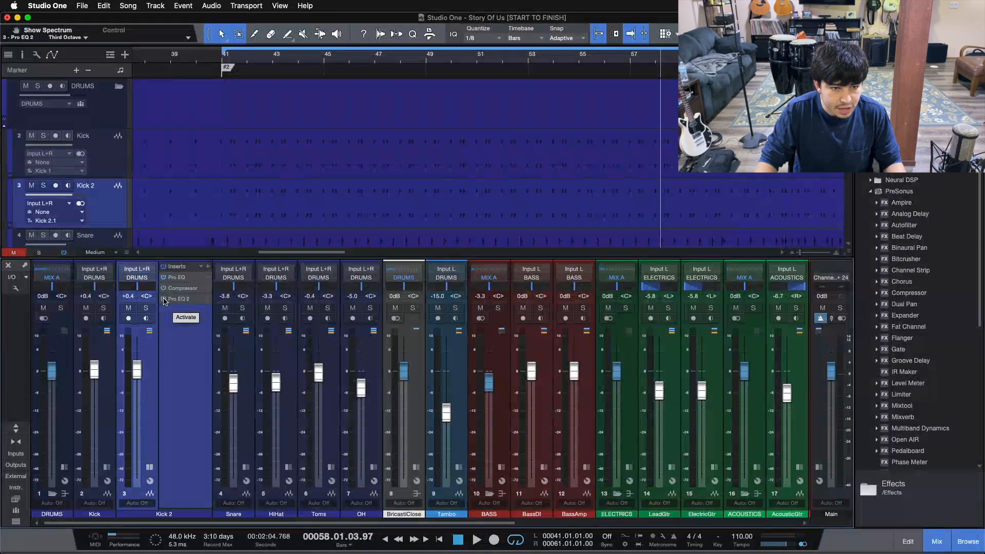
{"action": "left_click", "coordinate": [203, 268]}
{"action": "left_click", "coordinate": [231, 531]}
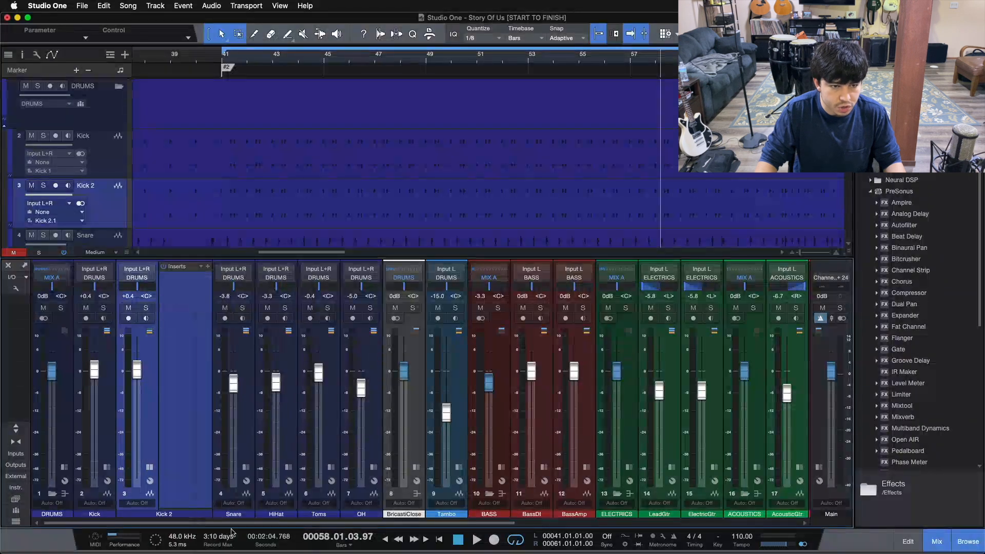
- Solo the Kick 2 channel and play it from bar 41
{"action": "left_click", "coordinate": [146, 308]}
{"action": "key", "text": "KP_1"}
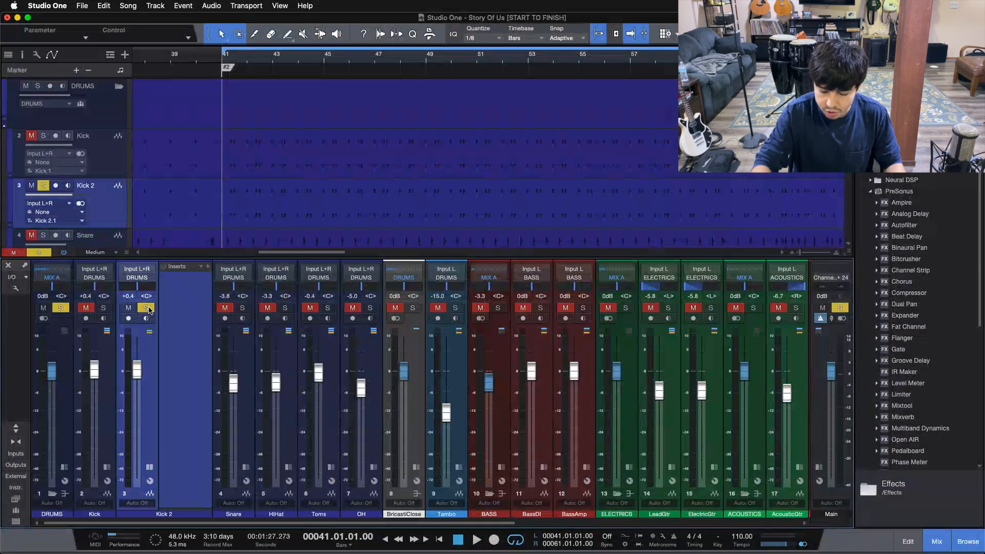
{"action": "key", "text": "space"}
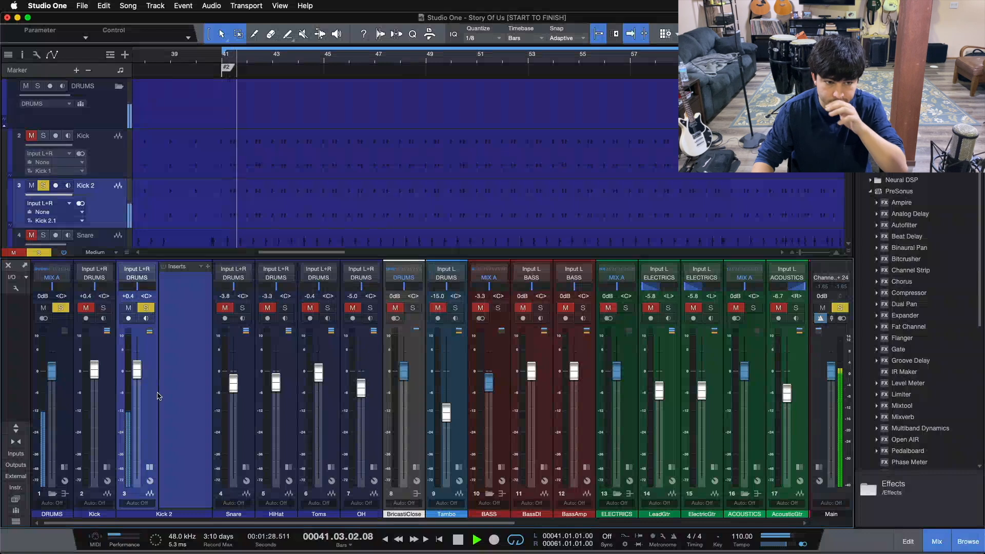
- Insert a Pro EQ on the Kick 2 channel, check its spectrum during playback and stop
{"action": "scroll", "coordinate": [907, 305], "scroll_direction": "down", "scroll_amount": 5}
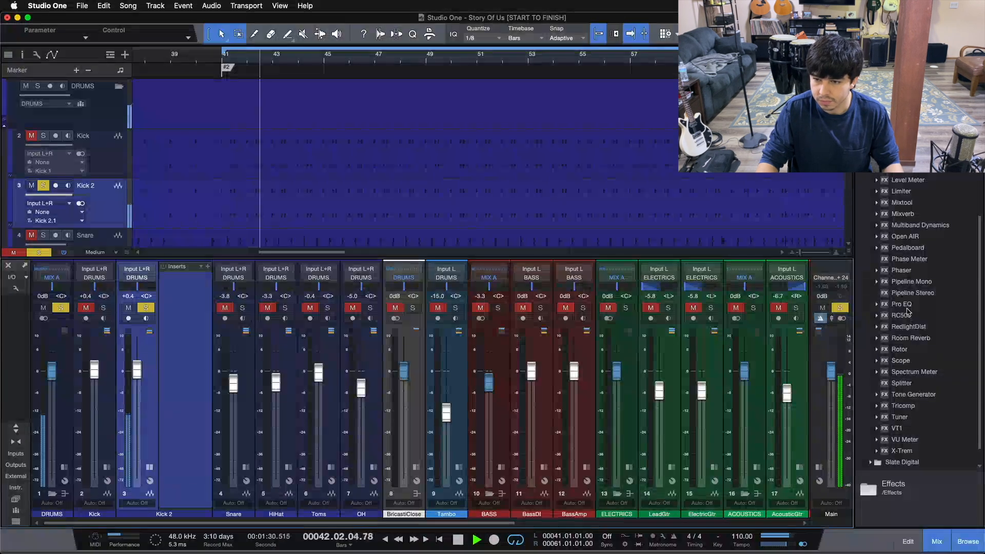
{"action": "left_click_drag", "start_coordinate": [907, 305], "coordinate": [183, 306]}
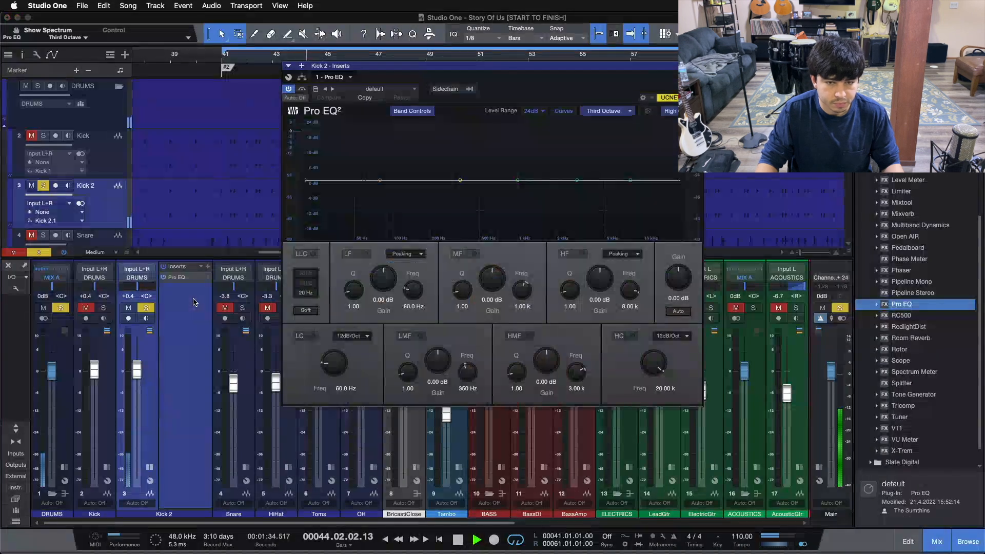
{"action": "left_click_drag", "start_coordinate": [568, 88], "coordinate": [559, 187]}
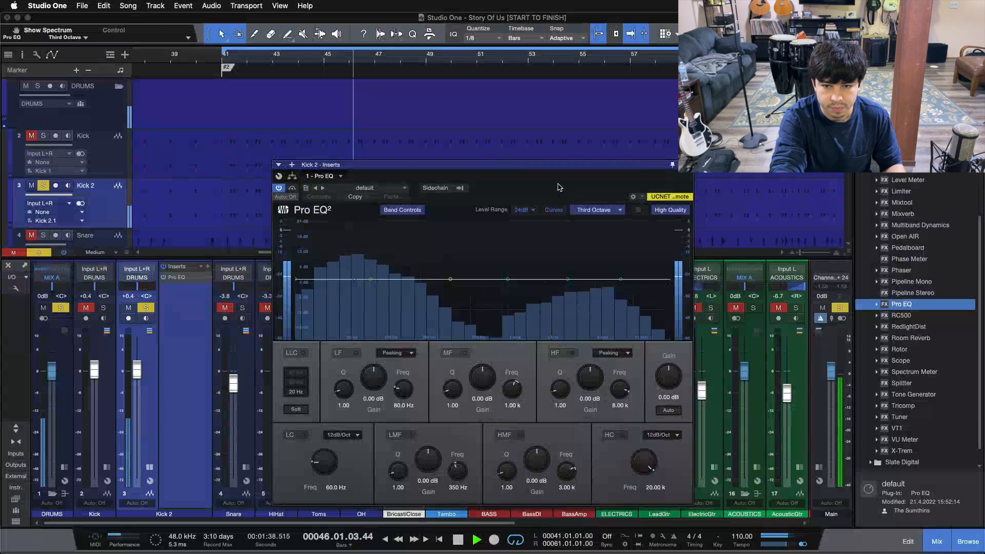
{"action": "key", "text": "space"}
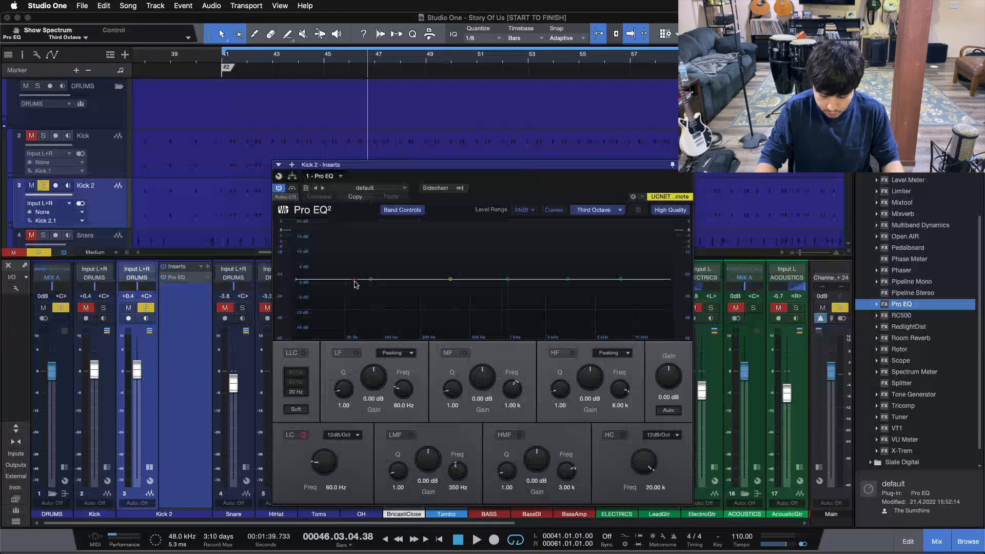
- Reset the Kick 2 channel volume to 0 dB and play again from bar 41
{"action": "key", "text": "comma"}
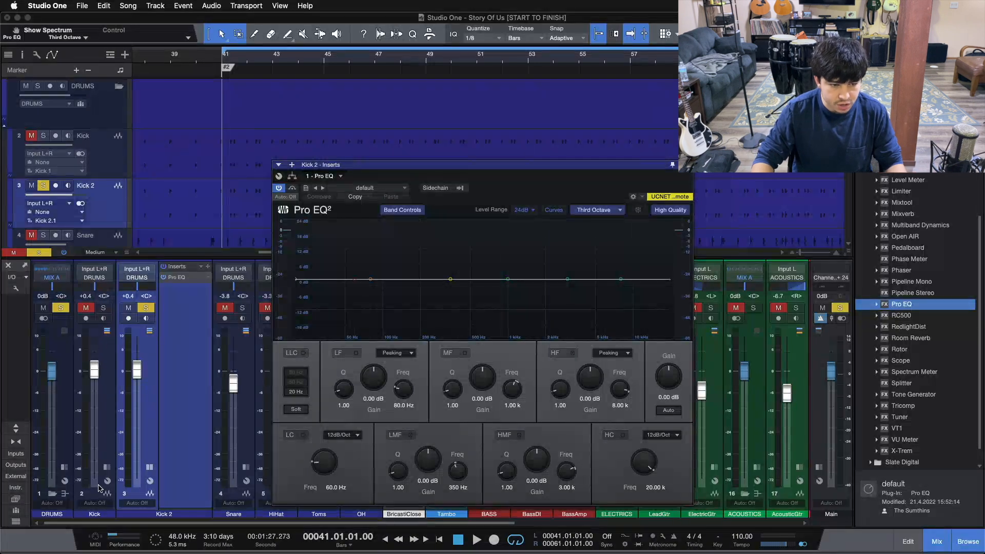
{"action": "left_click", "coordinate": [139, 373], "text": "alt"}
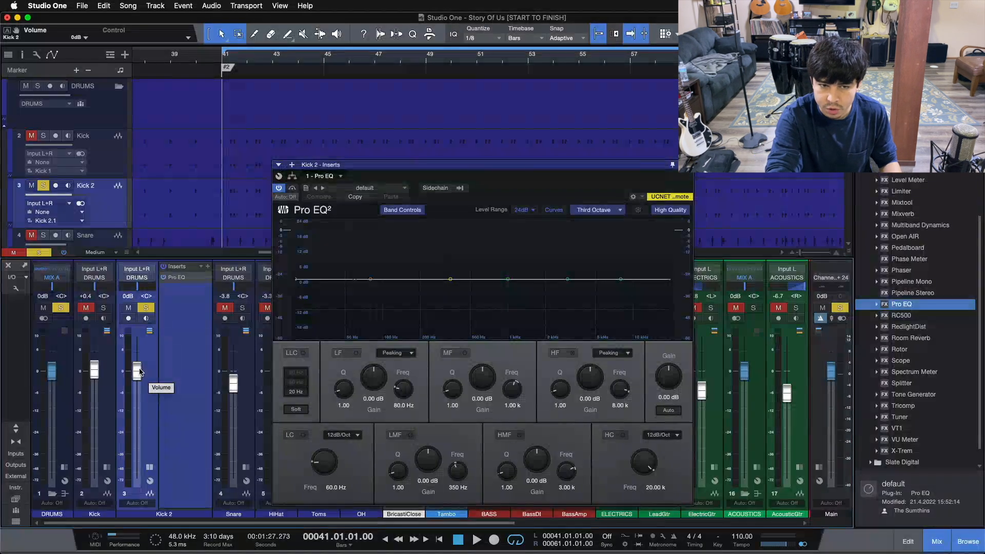
{"action": "key", "text": "space"}
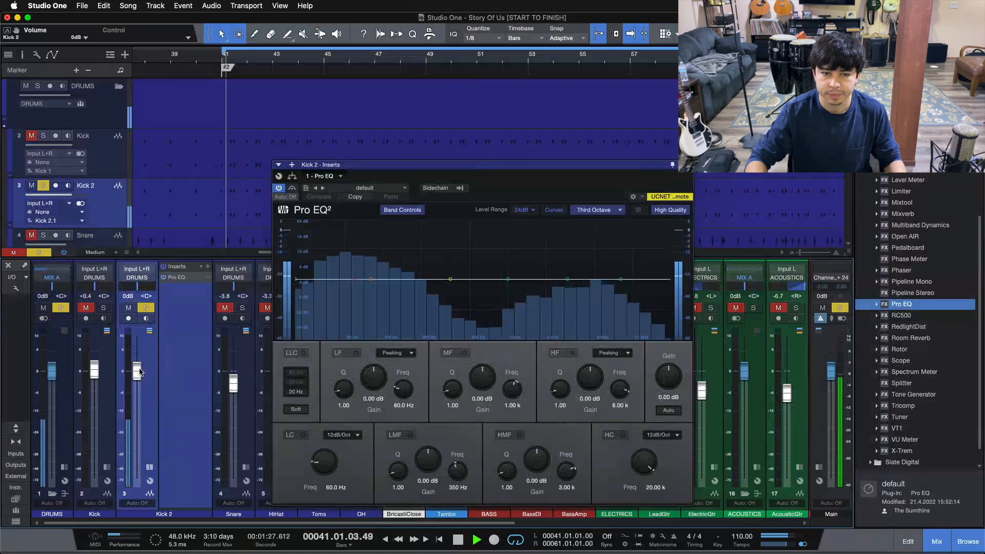
- Enable the low cut in the Kick 2 Pro EQ, raise its frequency to about 995 Hz and close the plug-in
{"action": "left_click", "coordinate": [291, 435]}
{"action": "left_click_drag", "start_coordinate": [354, 280], "coordinate": [508, 286]}
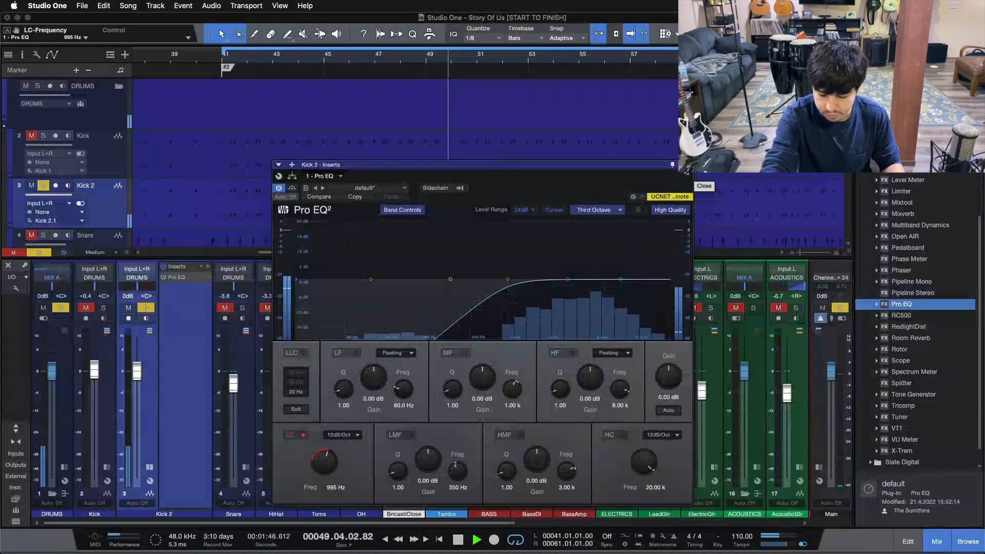
{"action": "key", "text": "space"}
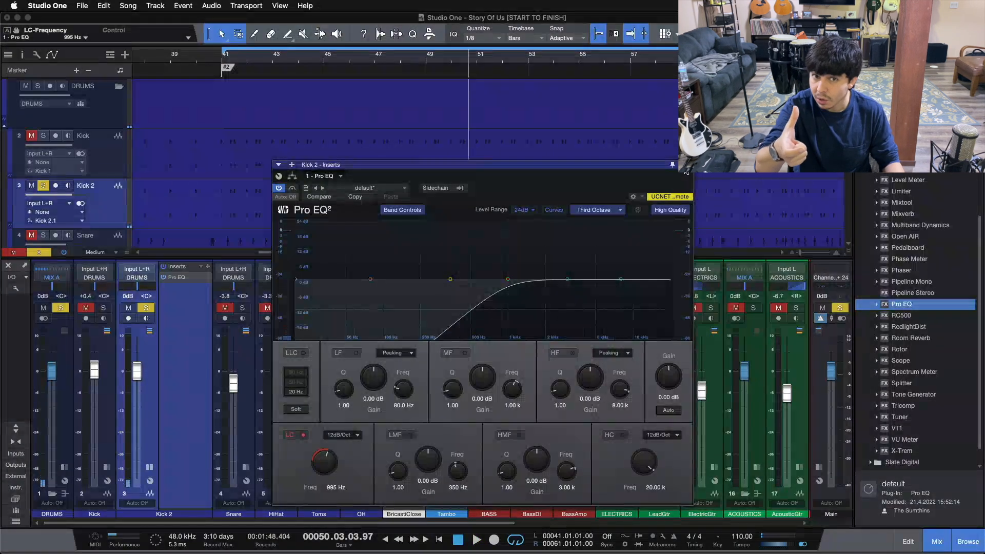
{"action": "left_click", "coordinate": [686, 172]}
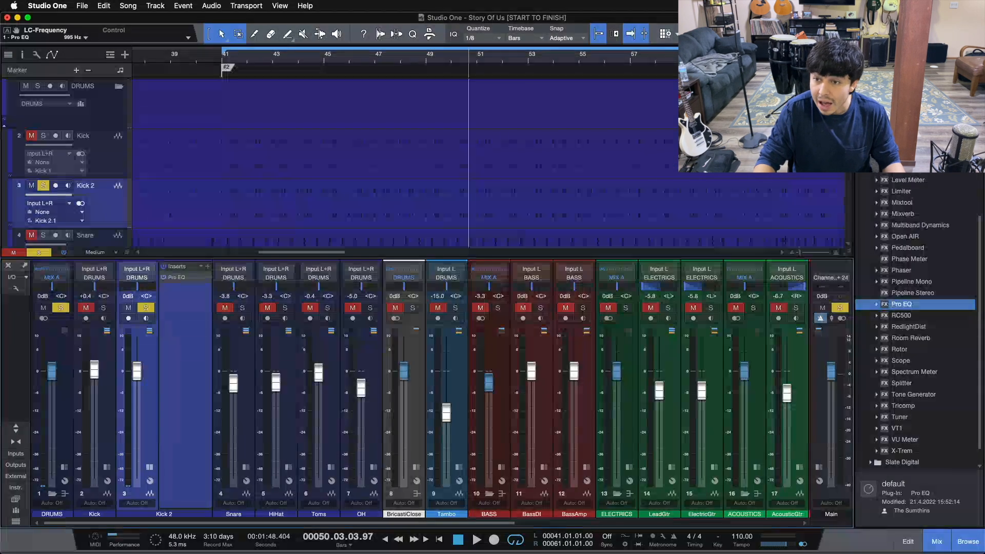
- Insert a Compressor after the Pro EQ on Kick 2 and play from bar 41
{"action": "scroll", "coordinate": [982, 306], "scroll_direction": "up", "scroll_amount": 1}
{"action": "double_click", "coordinate": [905, 101]}
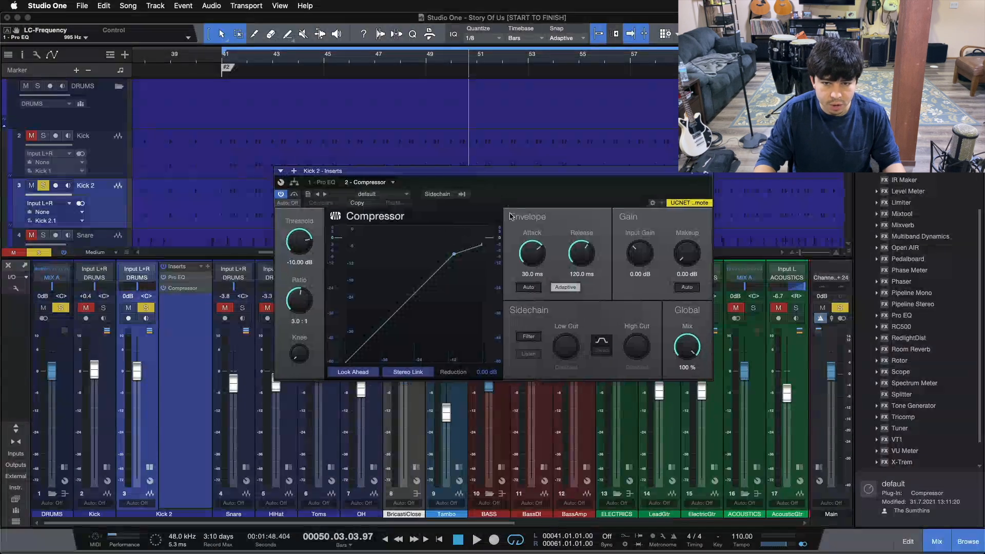
{"action": "key", "text": "space"}
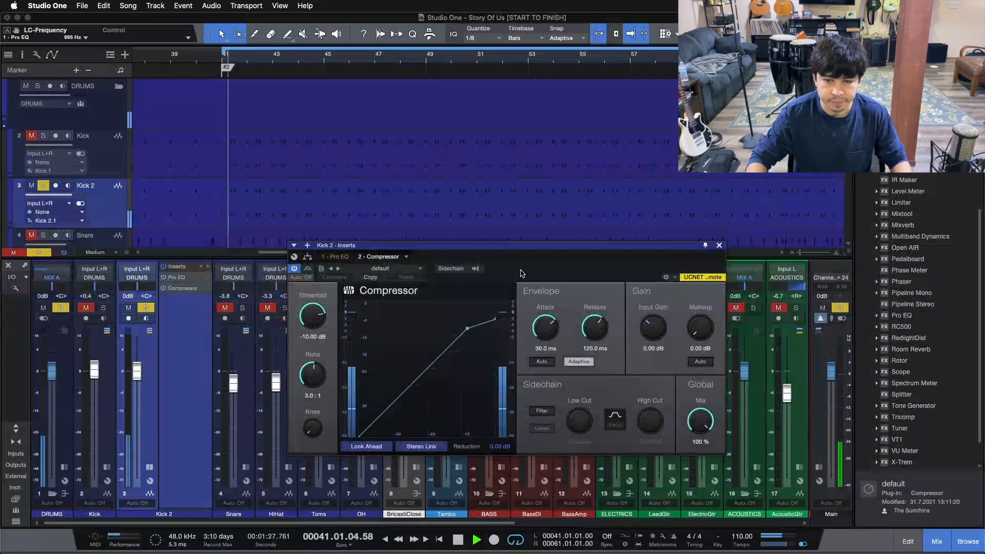
- Set the Kick 2 Compressor's threshold to -41.76 dB and its release to 76.1 ms
{"action": "mouse_move", "coordinate": [316, 321]}
{"action": "left_mouse_down"}
{"action": "mouse_move", "coordinate": [320, 357]}
{"action": "mouse_move", "coordinate": [315, 319]}
{"action": "left_mouse_up"}
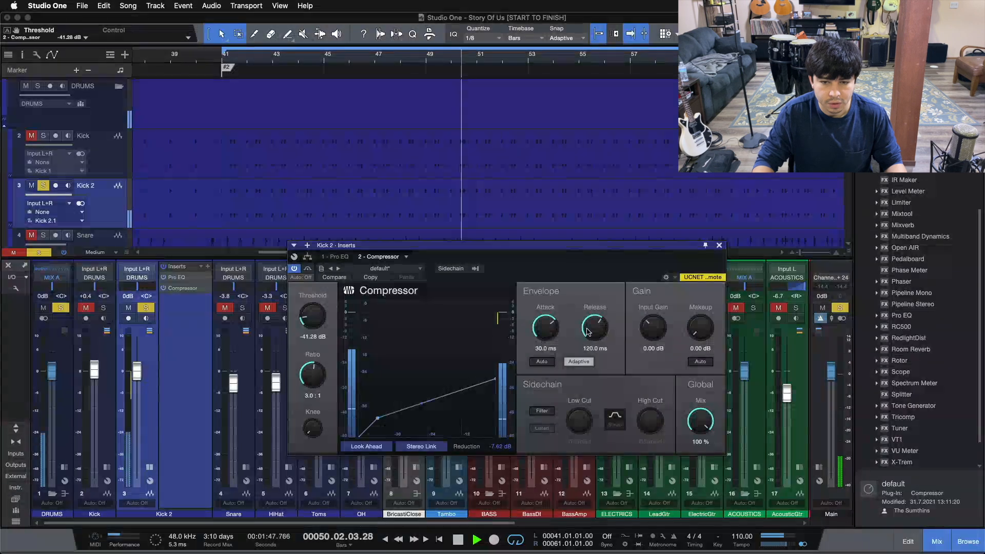
{"action": "left_click_drag", "start_coordinate": [590, 332], "coordinate": [589, 332]}
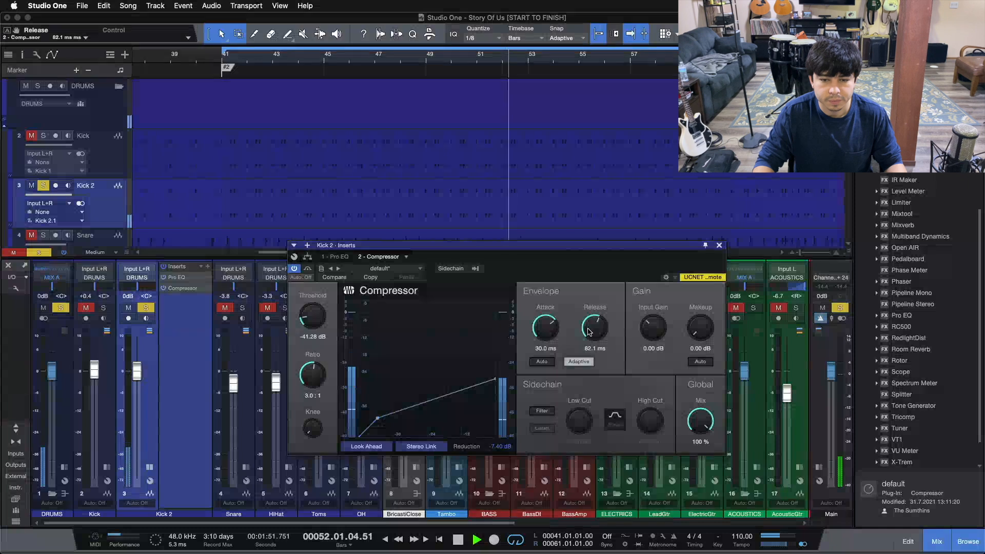
{"action": "left_click_drag", "start_coordinate": [590, 332], "coordinate": [590, 332]}
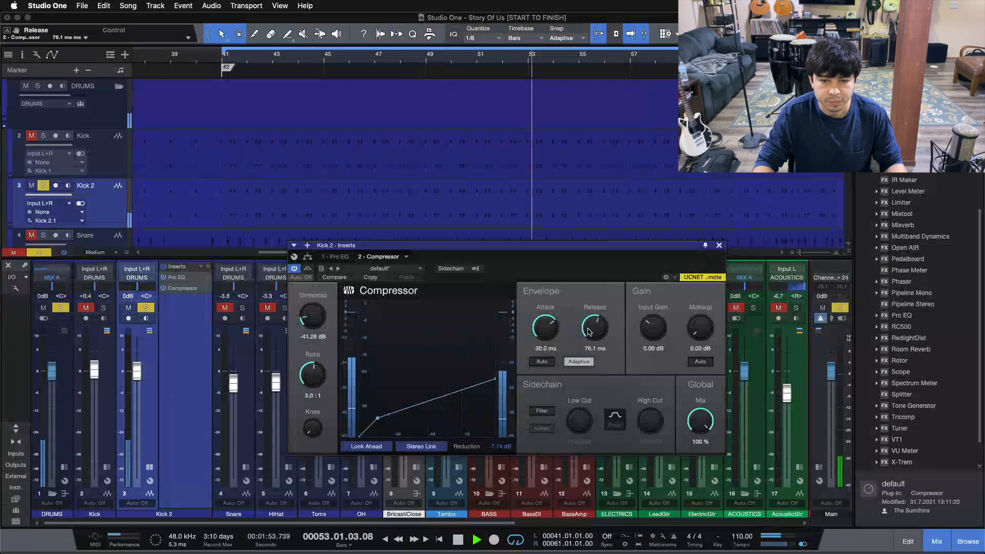
{"action": "left_click_drag", "start_coordinate": [317, 324], "coordinate": [317, 325]}
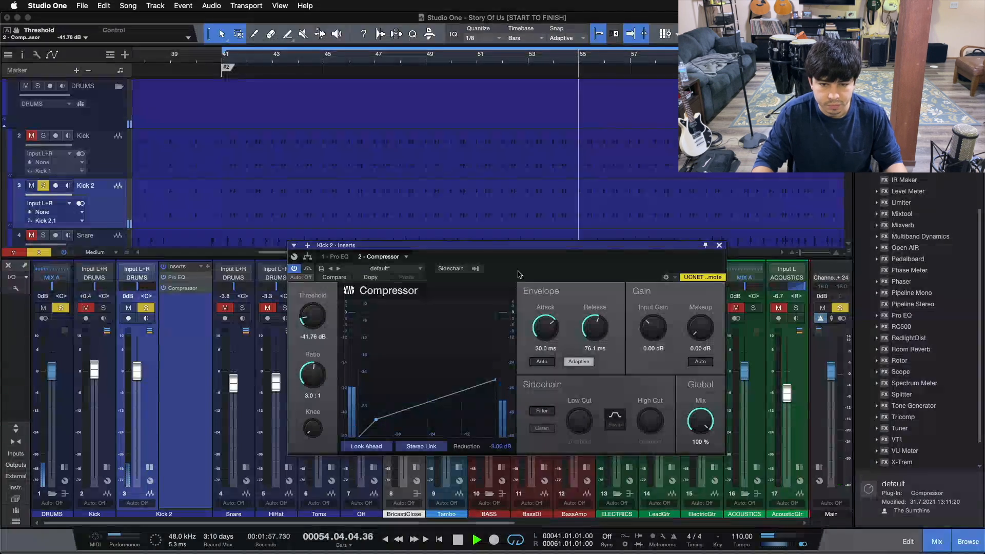
- Bypass and re-enable the Compressor to compare the Kick 2 sound with and without it
{"action": "left_click", "coordinate": [308, 268]}
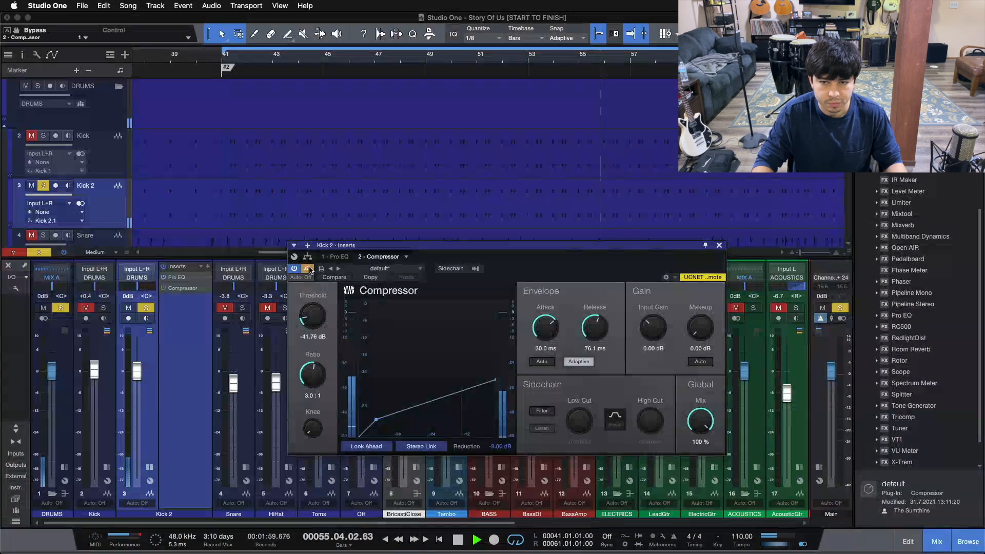
{"action": "left_click", "coordinate": [309, 269]}
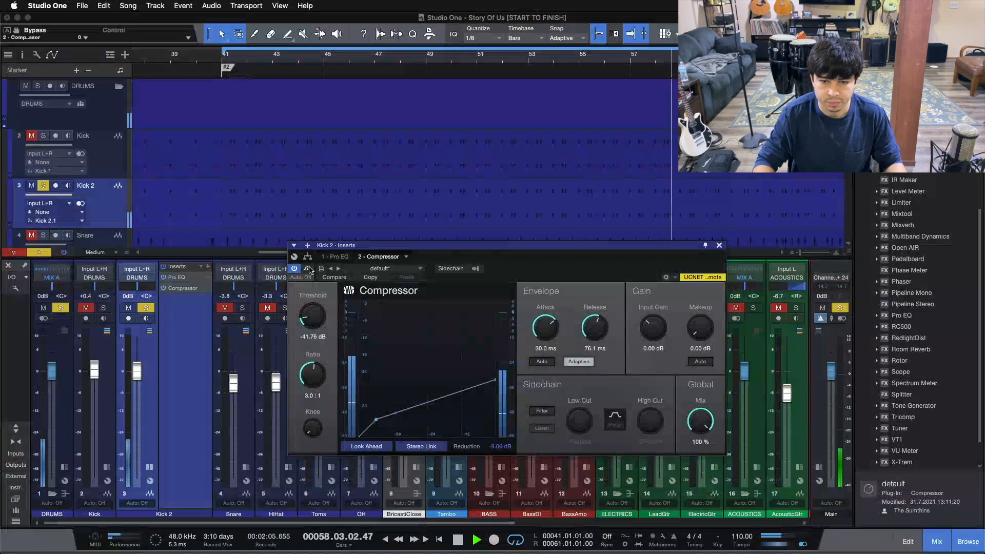
- Set the Compressor's threshold to -42.24 dB and its attack to 36.1 ms while replaying Kick 2 from bar 41
{"action": "left_click_drag", "start_coordinate": [551, 332], "coordinate": [548, 330]}
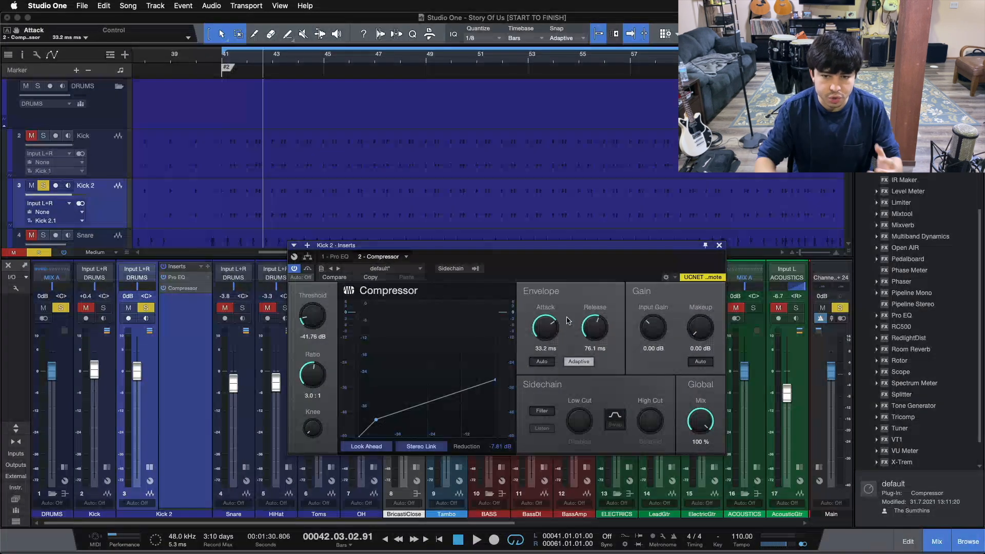
{"action": "scroll", "coordinate": [312, 316], "scroll_direction": "down", "scroll_amount": 1}
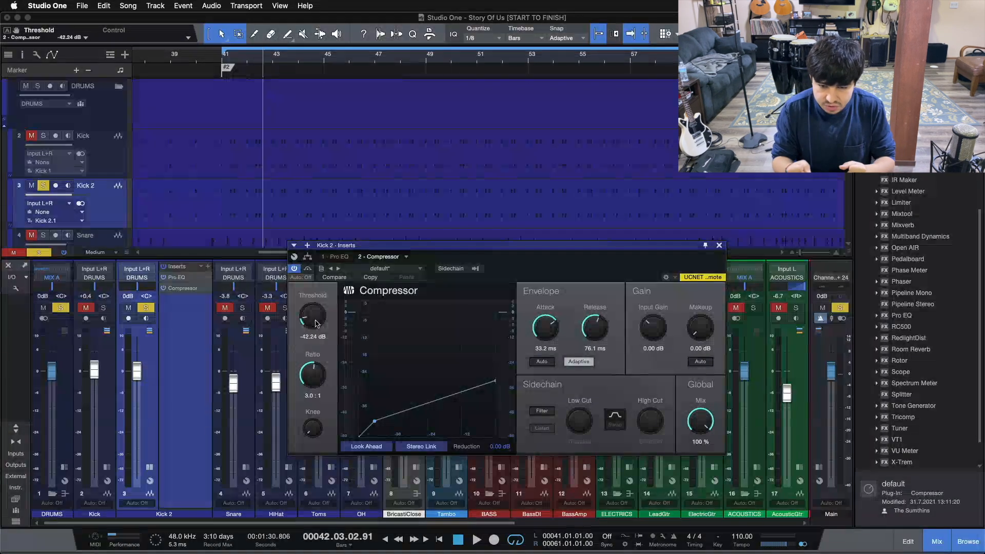
{"action": "key", "text": "space"}
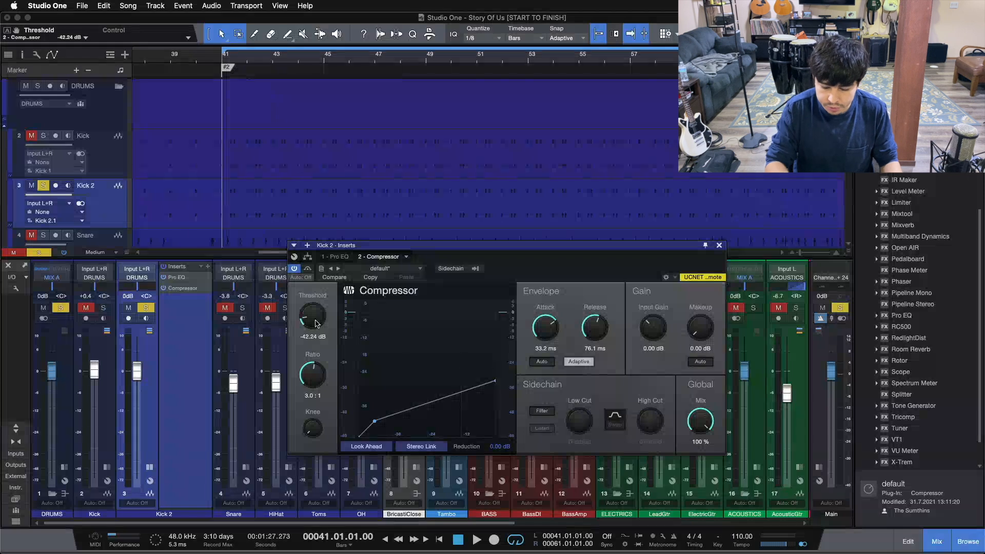
{"action": "key", "text": "space"}
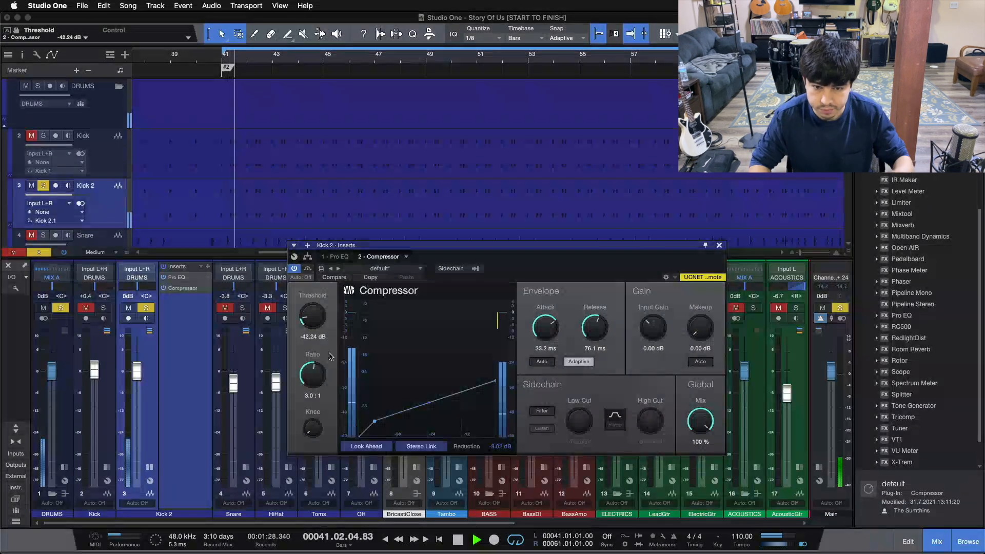
{"action": "left_click_drag", "start_coordinate": [544, 335], "coordinate": [544, 332]}
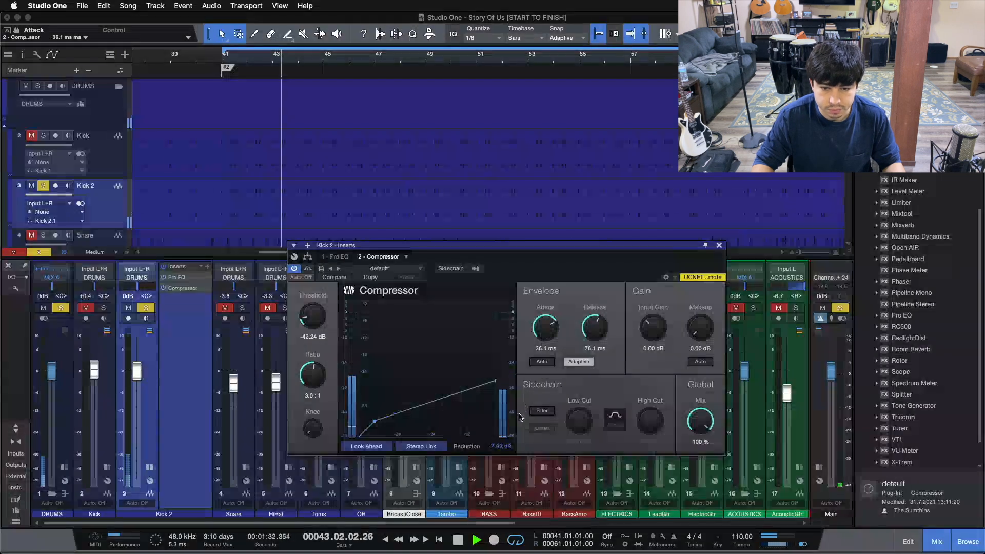
- Compare Kick 2 with the Compressor bypassed and active, and set its makeup gain to 4.32 dB
{"action": "left_click", "coordinate": [308, 269]}
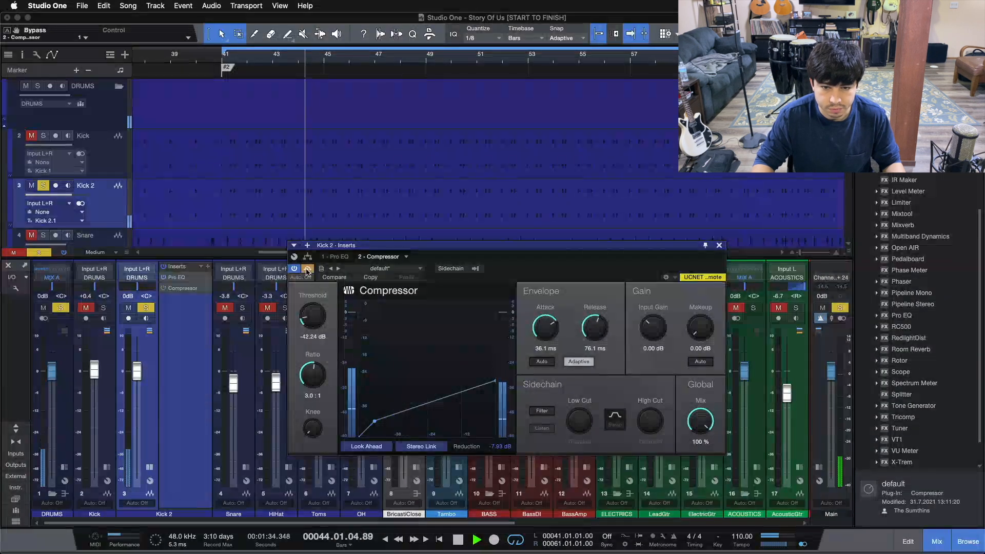
{"action": "left_click", "coordinate": [307, 269]}
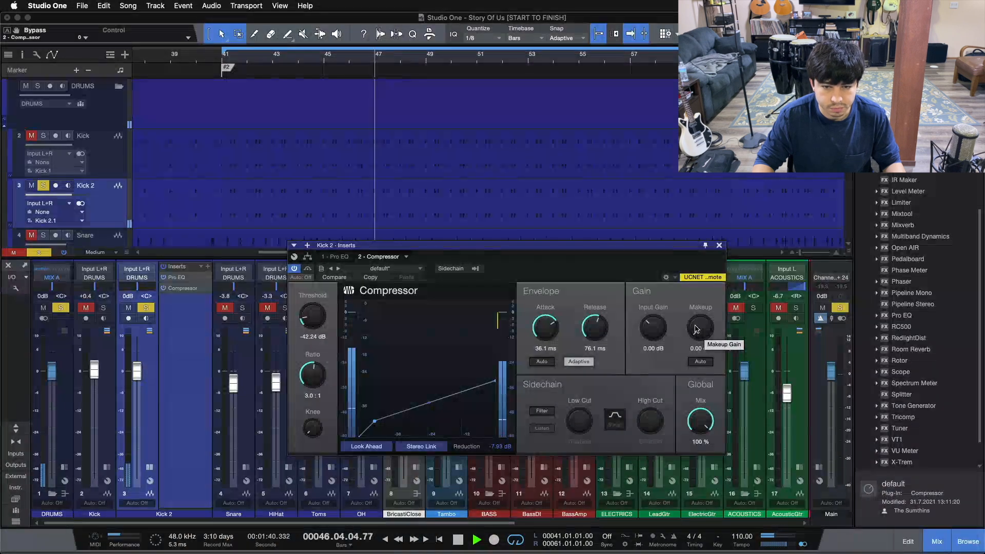
{"action": "scroll", "coordinate": [696, 330], "scroll_direction": "up", "scroll_amount": 5}
{"action": "scroll", "coordinate": [696, 329], "scroll_direction": "up", "scroll_amount": 5}
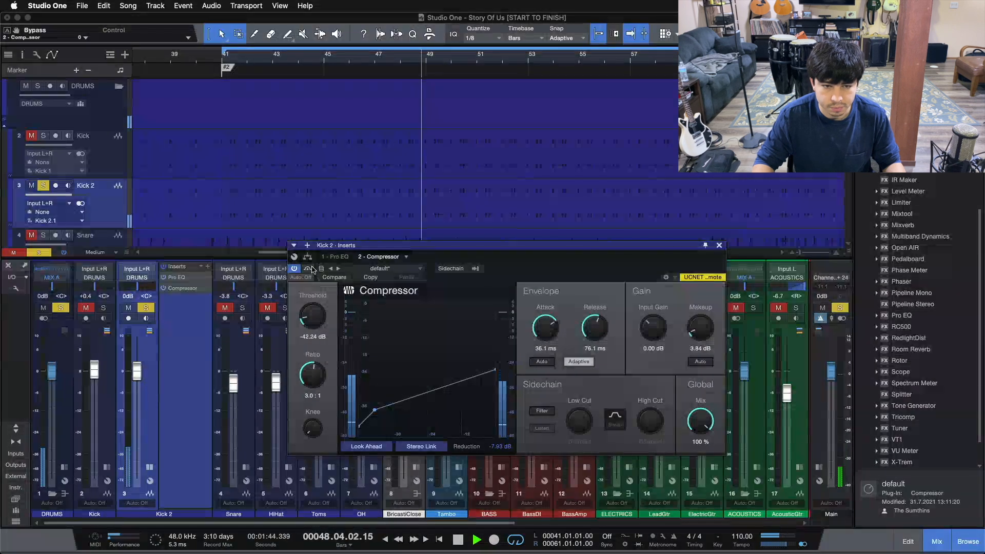
{"action": "scroll", "coordinate": [700, 328], "scroll_direction": "up", "scroll_amount": 1}
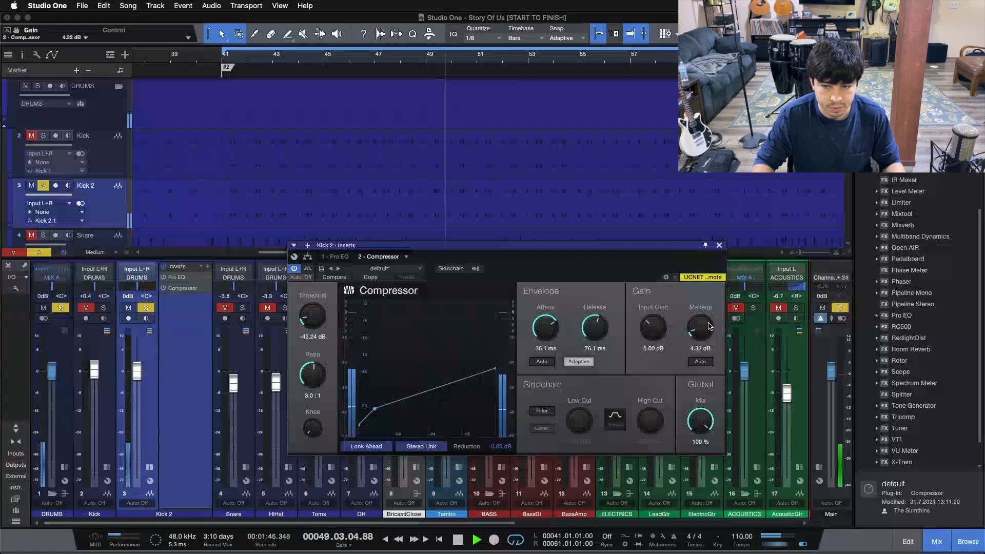
- Toggle the Compressor's bypass repeatedly to compare Kick 2 with and without the gain-compensated compression, and stop playback
{"action": "left_click", "coordinate": [307, 269]}
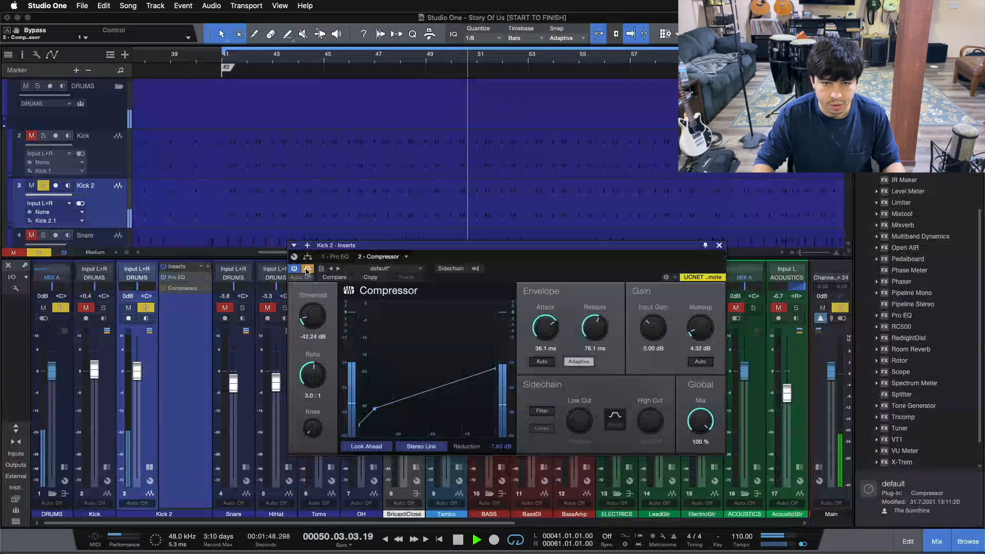
{"action": "left_click", "coordinate": [307, 269]}
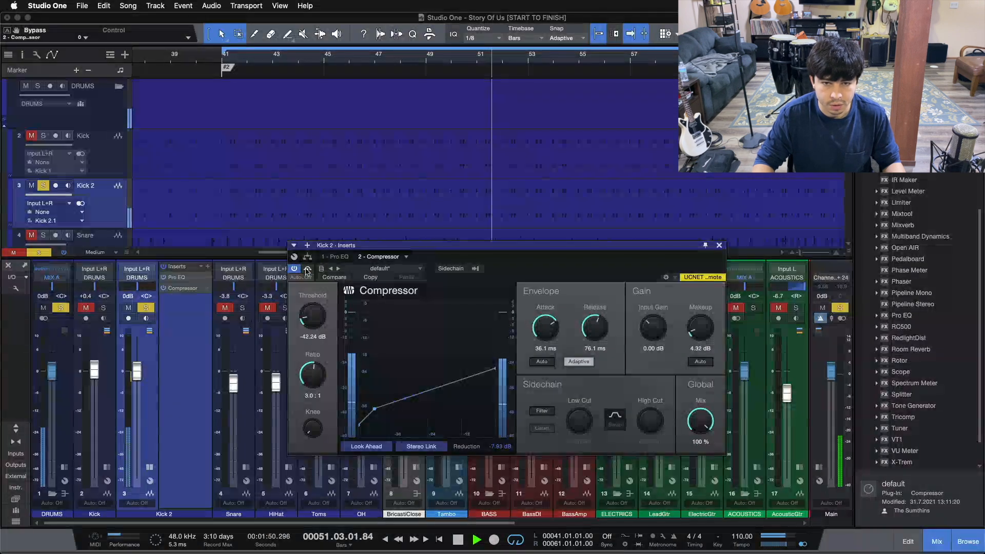
{"action": "left_click", "coordinate": [307, 269]}
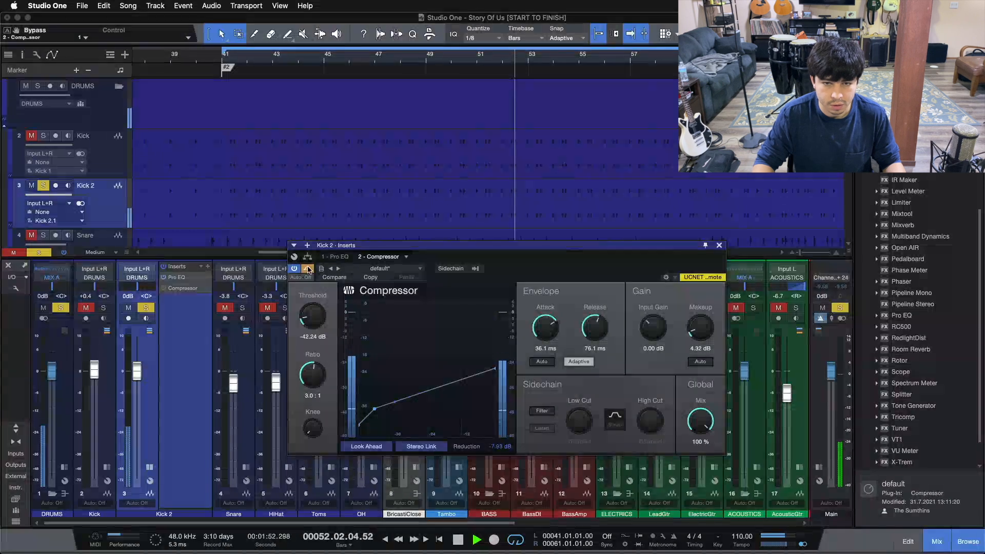
{"action": "left_click", "coordinate": [307, 269]}
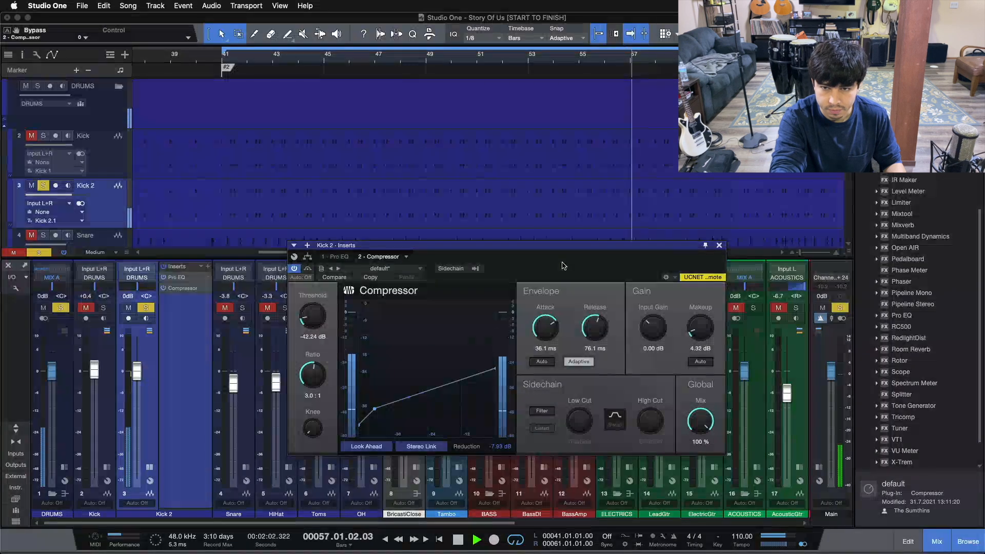
{"action": "key", "text": "space"}
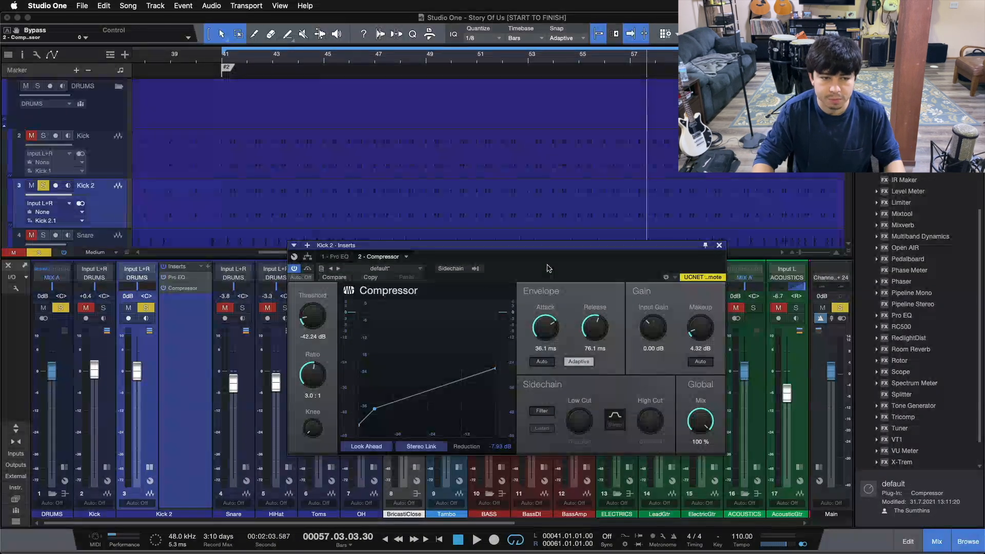
- Pull the Kick 2 fader fully down, solo the original Kick alongside it and play from bar 41
{"action": "left_click", "coordinate": [137, 365]}
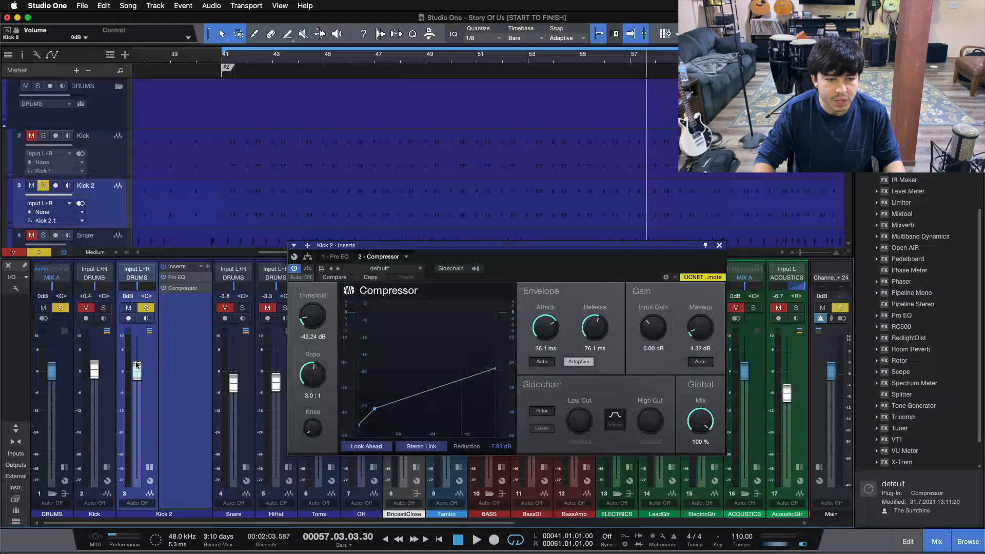
{"action": "left_click_drag", "start_coordinate": [135, 382], "coordinate": [142, 484]}
{"action": "left_click", "coordinate": [103, 307]}
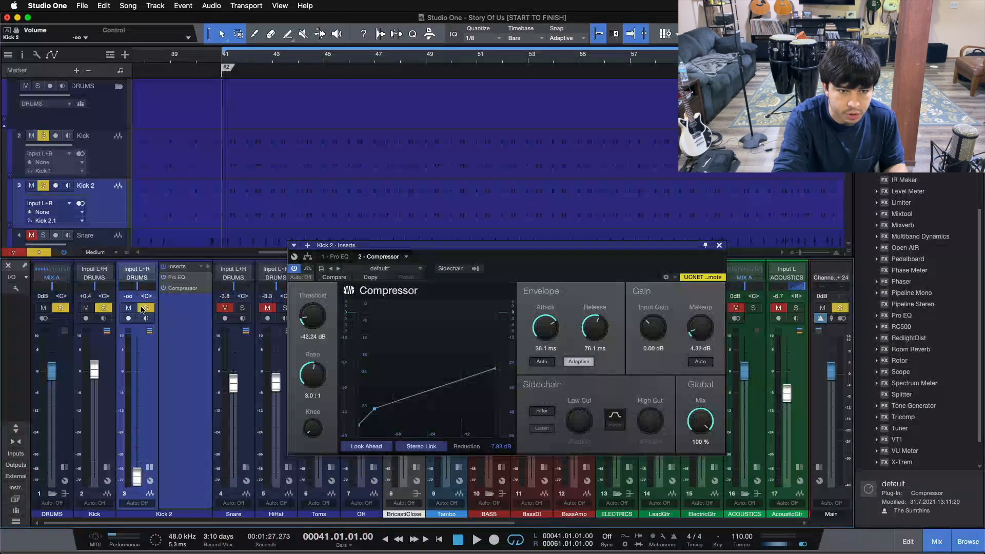
{"action": "key", "text": "space"}
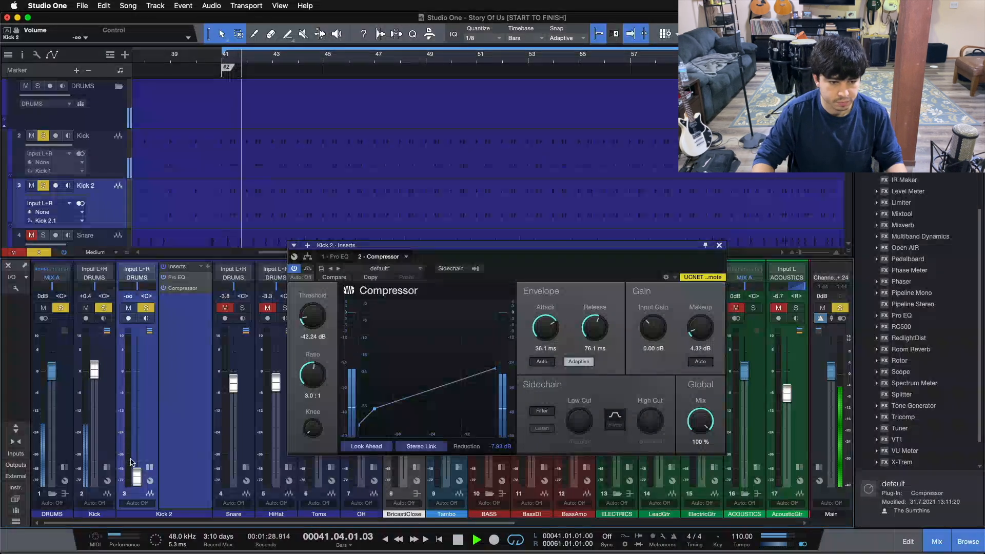
- Raise the Kick 2 fader to -10.0 dB under the original Kick and toggle its solo to compare the blend
{"action": "left_click_drag", "start_coordinate": [136, 473], "coordinate": [137, 434]}
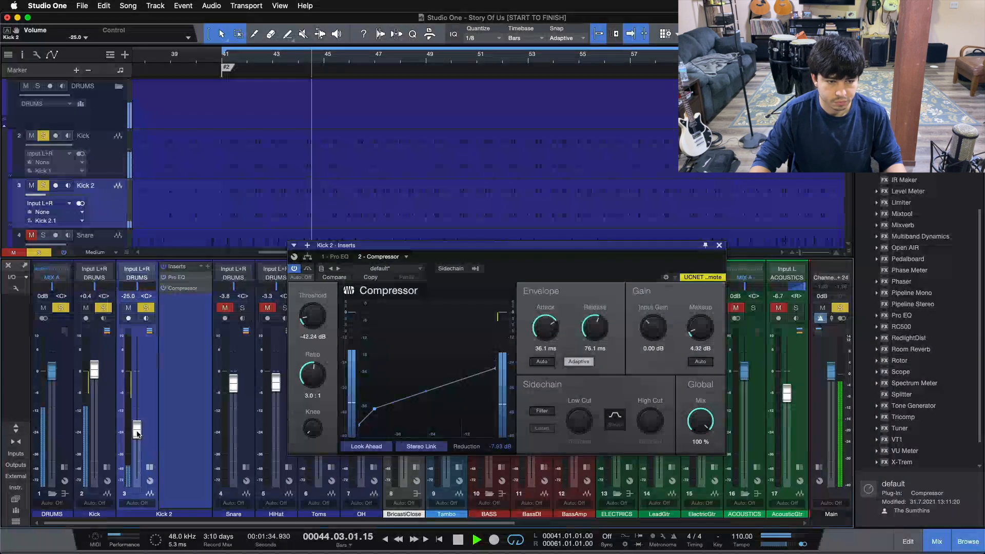
{"action": "scroll", "coordinate": [137, 434], "scroll_direction": "up", "scroll_amount": 3}
{"action": "scroll", "coordinate": [137, 435], "scroll_direction": "up", "scroll_amount": 2}
{"action": "scroll", "coordinate": [137, 435], "scroll_direction": "up", "scroll_amount": 2}
{"action": "scroll", "coordinate": [137, 434], "scroll_direction": "down", "scroll_amount": 1}
{"action": "left_click", "coordinate": [145, 309]}
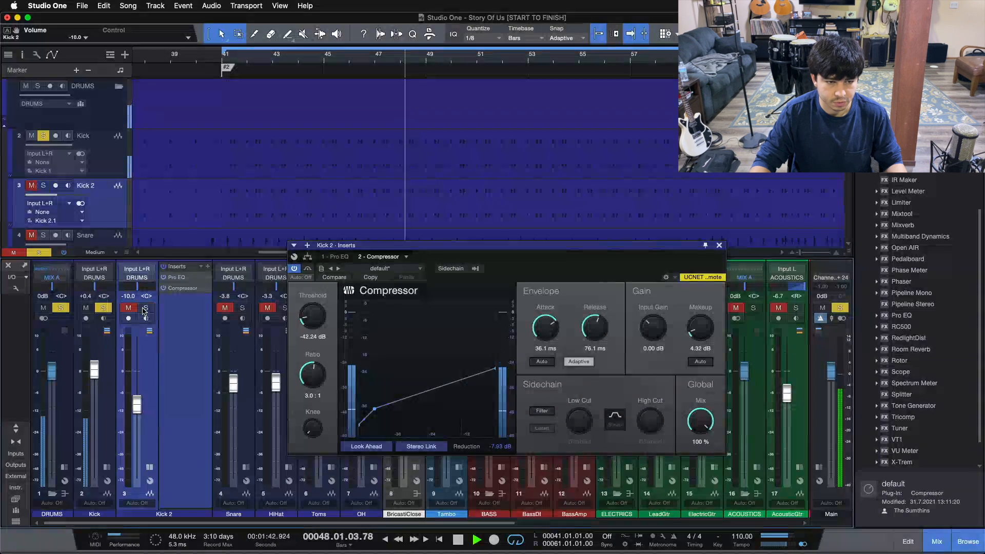
{"action": "left_click", "coordinate": [145, 308]}
- Bring the Kick 2 fader up to -8.8 dB, toggling its solo to hear the original Kick with and without it
{"action": "scroll", "coordinate": [137, 390], "scroll_direction": "up", "scroll_amount": 2}
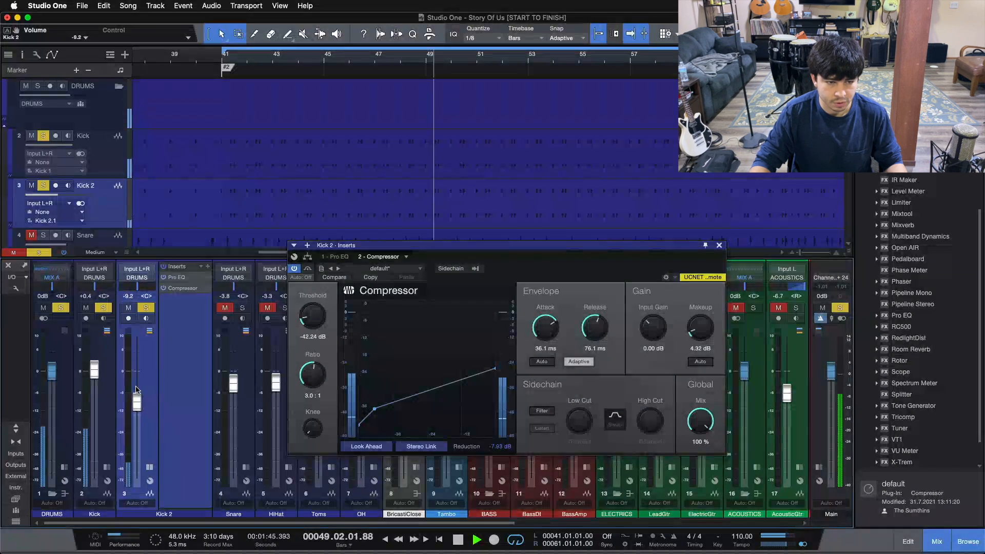
{"action": "left_click", "coordinate": [146, 307]}
{"action": "left_click", "coordinate": [145, 307]}
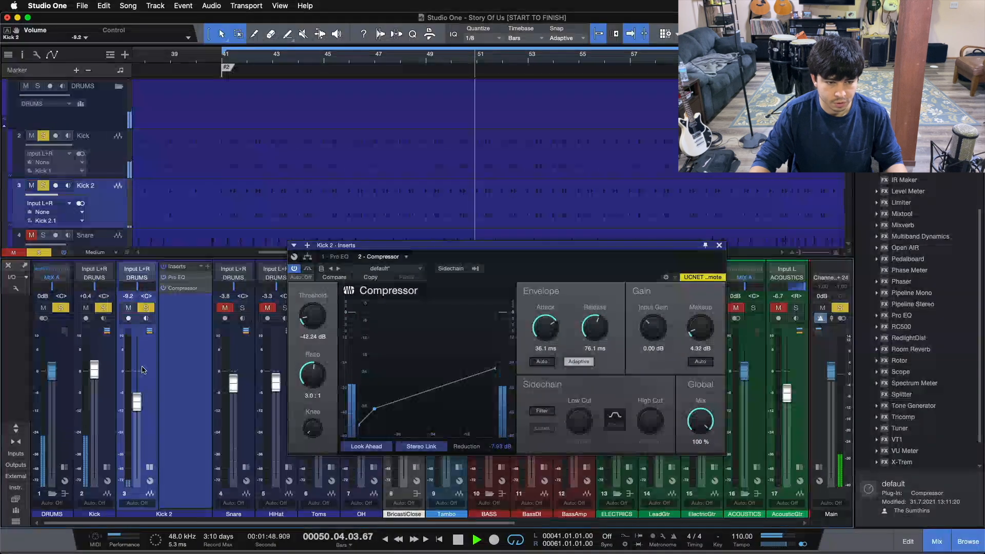
{"action": "scroll", "coordinate": [136, 324], "scroll_direction": "up", "scroll_amount": 1}
{"action": "left_click", "coordinate": [145, 308]}
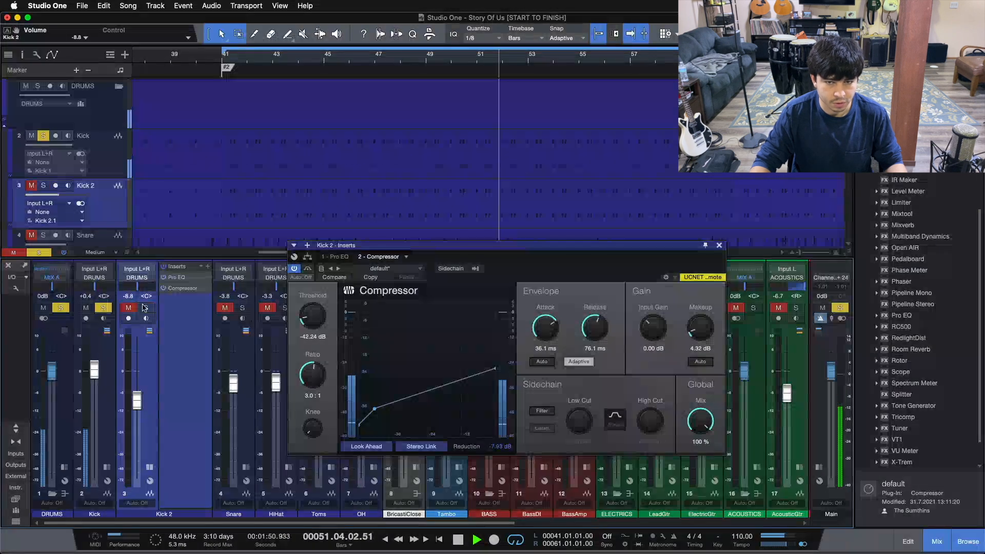
{"action": "left_click", "coordinate": [145, 308]}
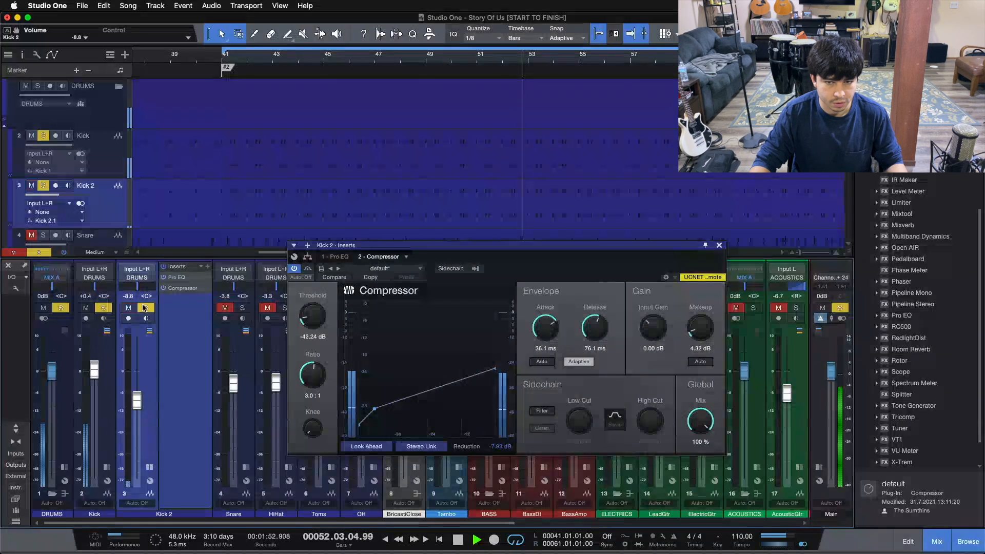
- Set the Kick 2 fader to -6.7 dB, compare the blend by toggling Kick 2's solo, and stop playback
{"action": "scroll", "coordinate": [142, 328], "scroll_direction": "up", "scroll_amount": 1}
{"action": "left_click", "coordinate": [145, 308]}
{"action": "left_click", "coordinate": [145, 307]}
{"action": "left_click_drag", "start_coordinate": [135, 398], "coordinate": [134, 393]}
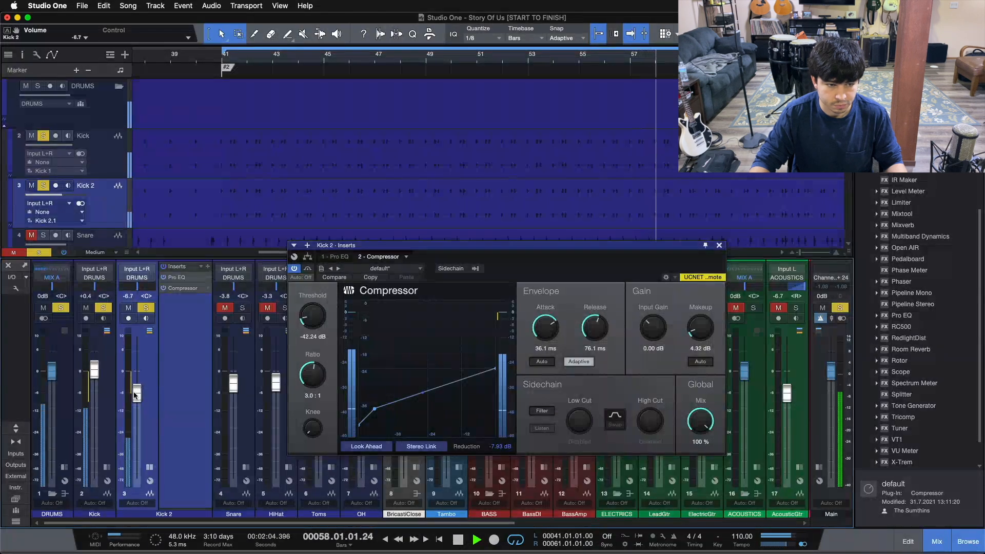
{"action": "left_click", "coordinate": [145, 310]}
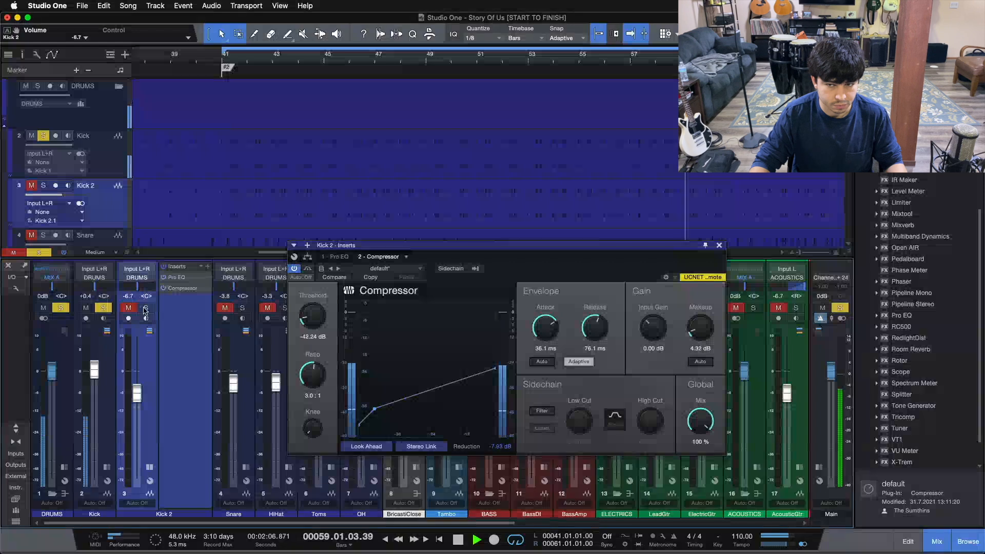
{"action": "left_click", "coordinate": [145, 308]}
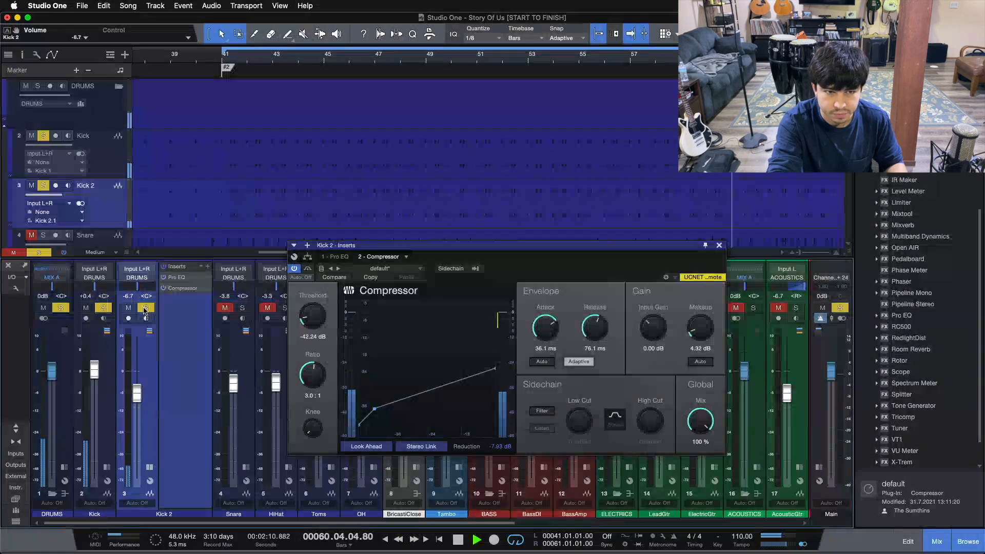
{"action": "key", "text": "space"}
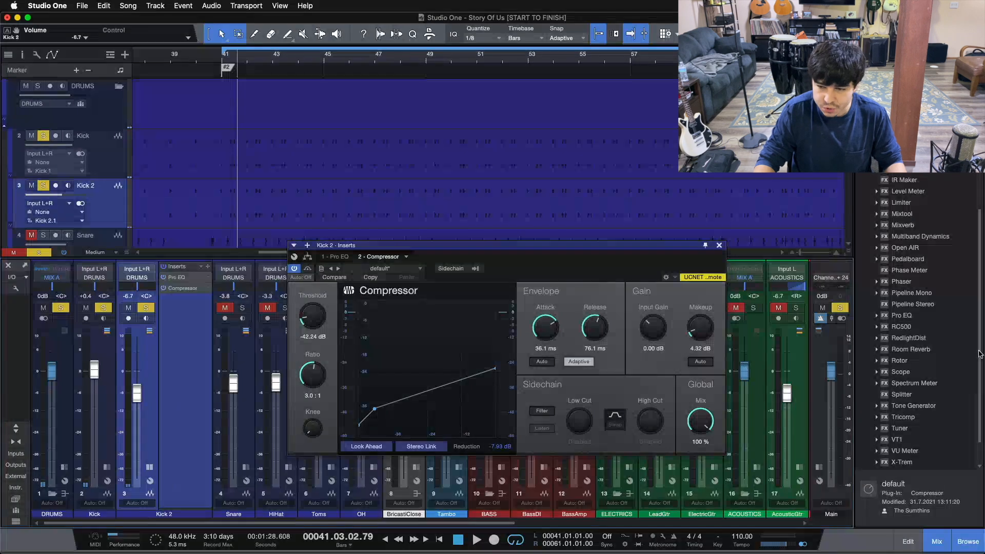
- Insert a second Pro EQ after the Compressor on Kick 2
{"action": "scroll", "coordinate": [933, 379], "scroll_direction": "down", "scroll_amount": 3}
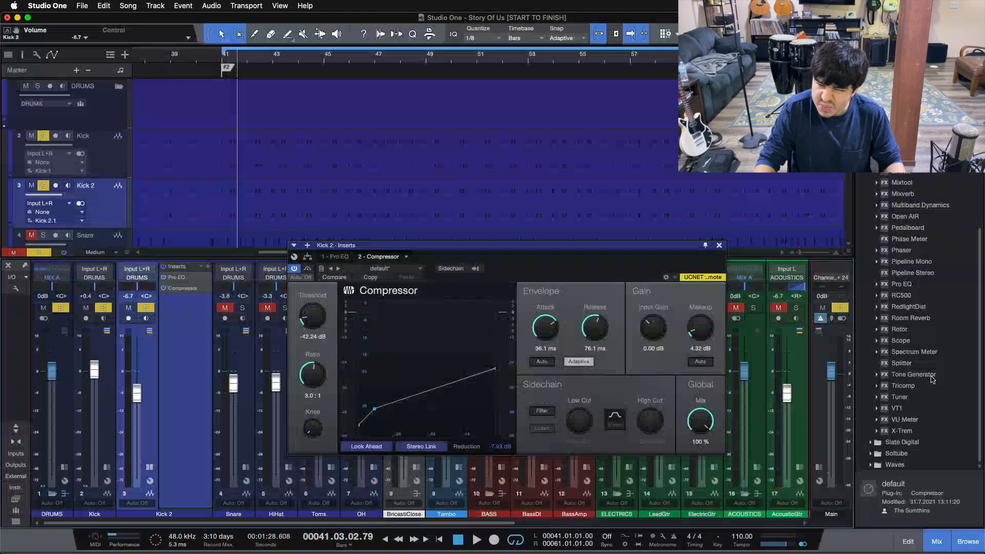
{"action": "scroll", "coordinate": [932, 379], "scroll_direction": "up", "scroll_amount": 9}
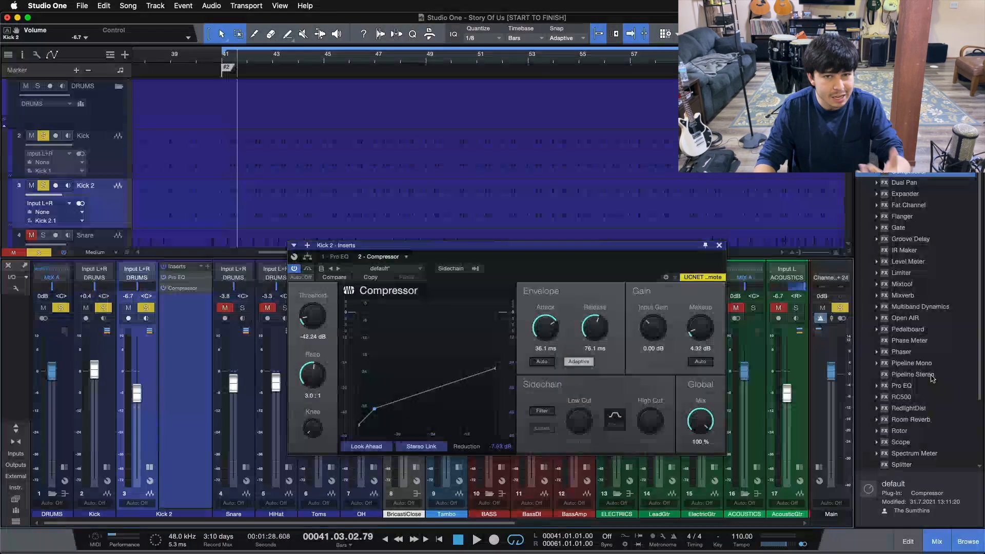
{"action": "scroll", "coordinate": [933, 379], "scroll_direction": "up", "scroll_amount": 2}
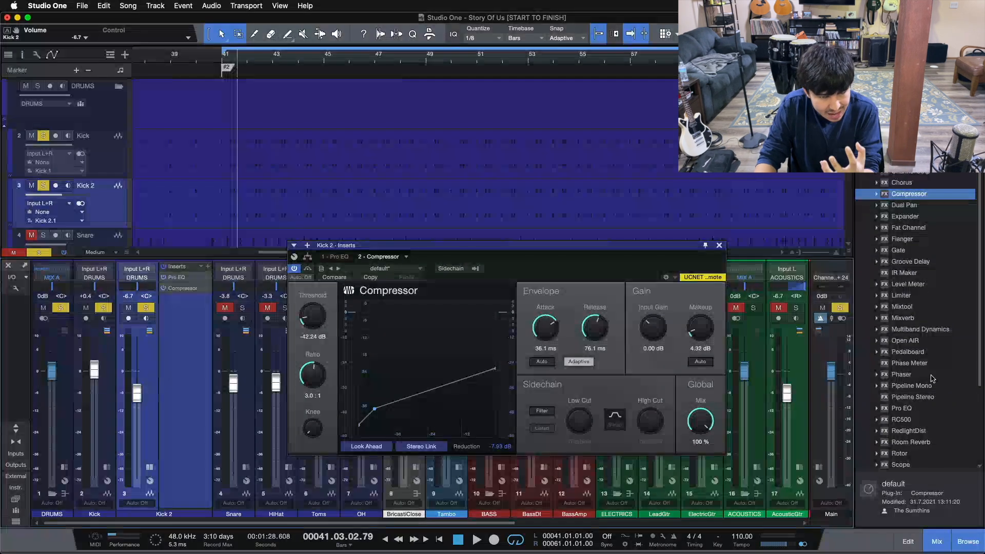
{"action": "scroll", "coordinate": [932, 379], "scroll_direction": "up", "scroll_amount": 9}
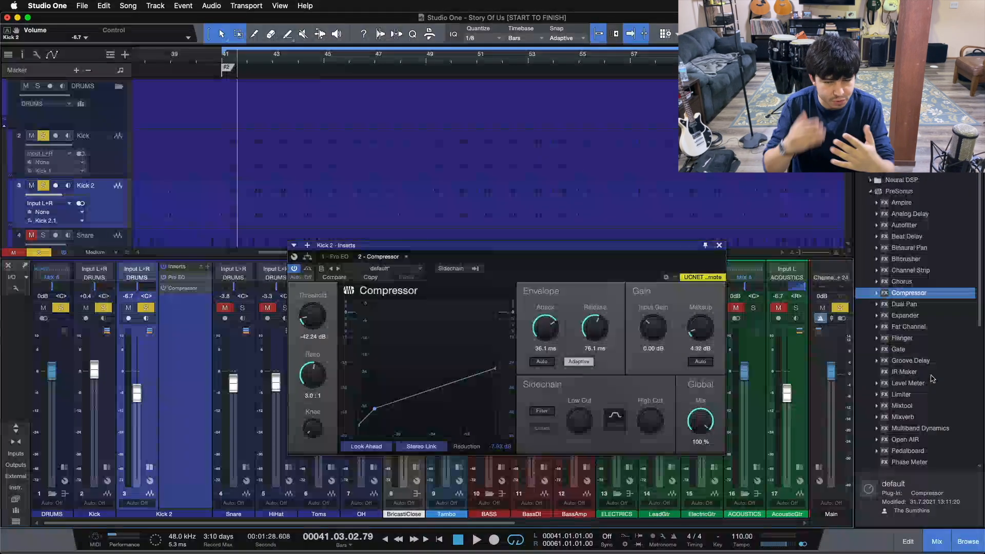
{"action": "scroll", "coordinate": [932, 379], "scroll_direction": "down", "scroll_amount": 10}
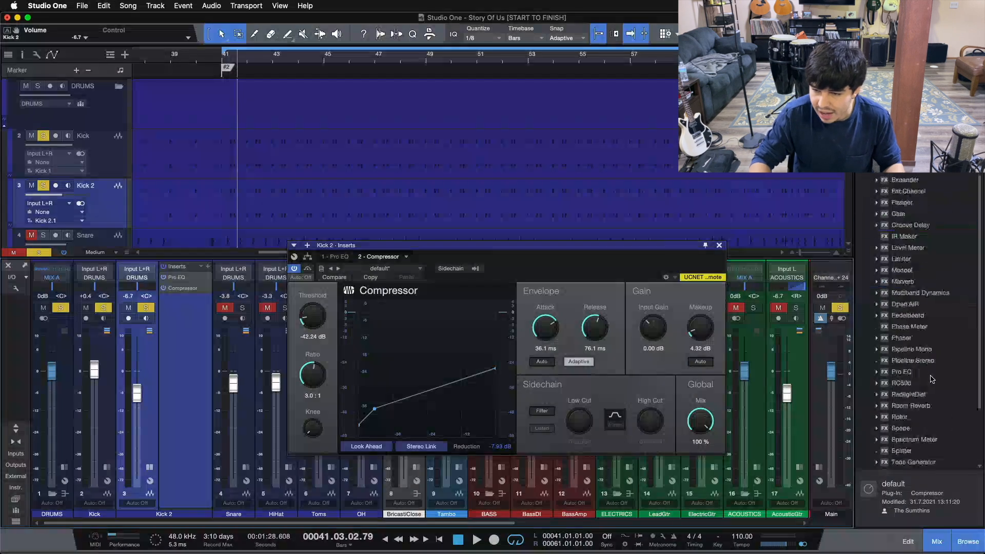
{"action": "left_click_drag", "start_coordinate": [902, 301], "coordinate": [186, 335]}
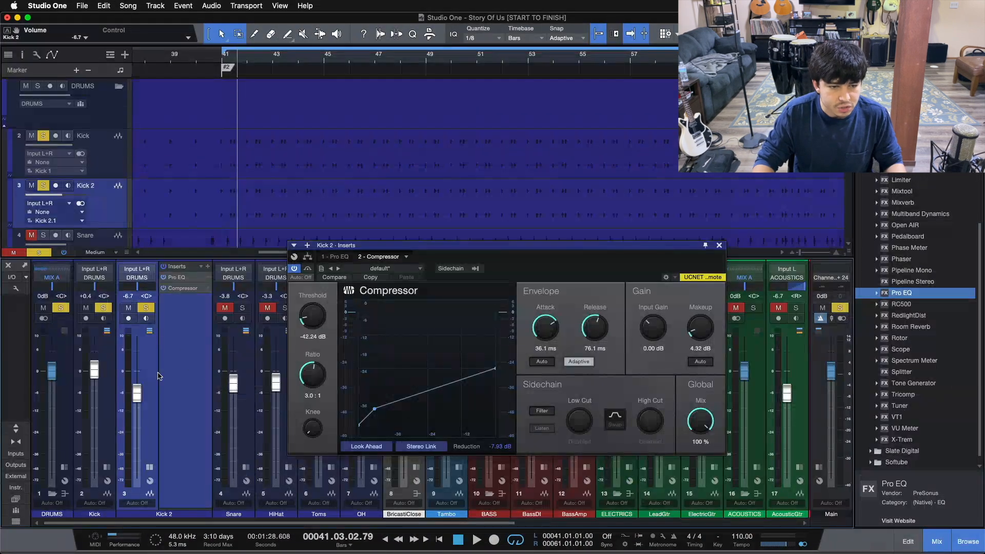
- Solo only Kick 2, reset its fader to 0 dB and play from bar 41
{"action": "left_click", "coordinate": [146, 308]}
{"action": "left_click", "coordinate": [146, 308]}
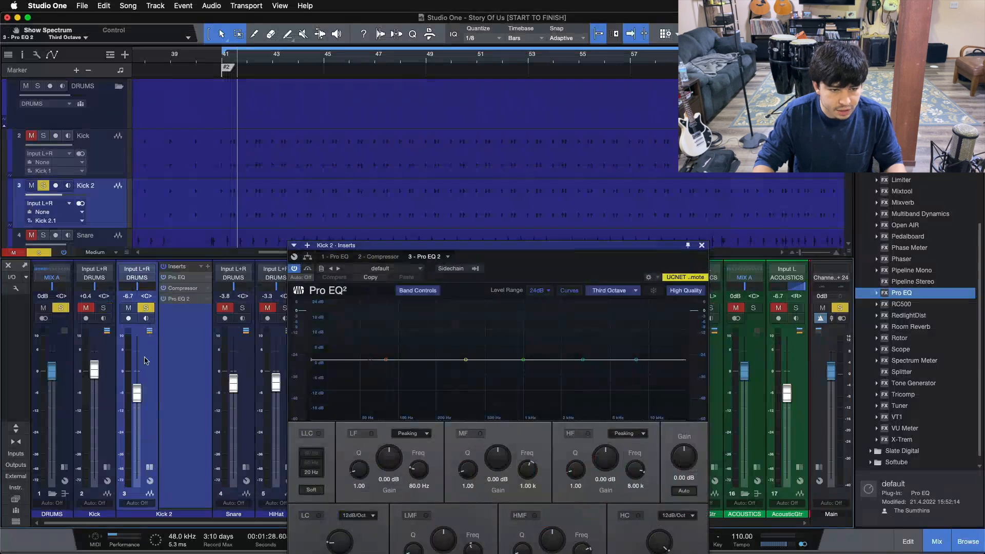
{"action": "left_click", "coordinate": [137, 385], "text": "alt"}
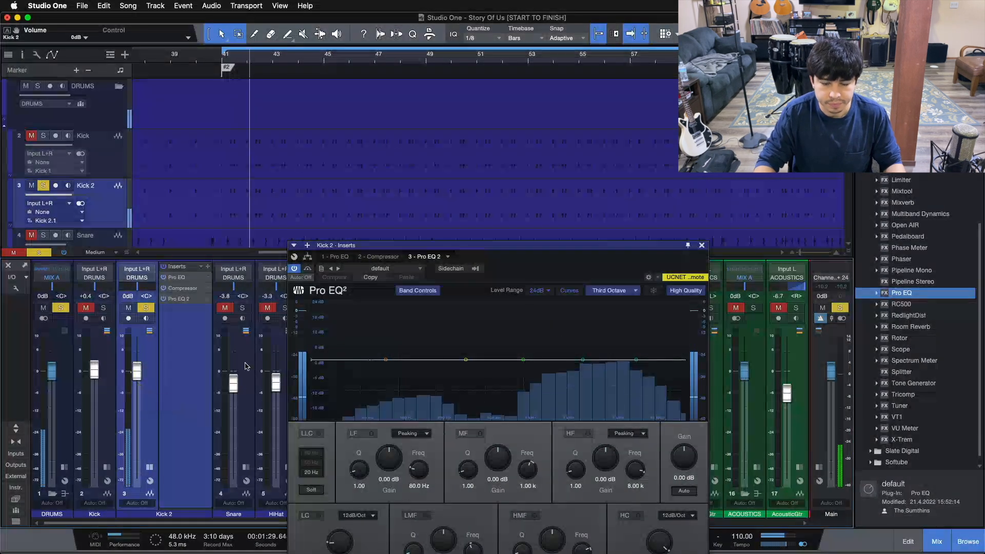
- Boost the second Pro EQ's HF band by 5.28 dB at 8.97 kHz with a peaking curve
{"action": "left_click", "coordinate": [637, 360]}
{"action": "left_click_drag", "start_coordinate": [637, 361], "coordinate": [643, 333]}
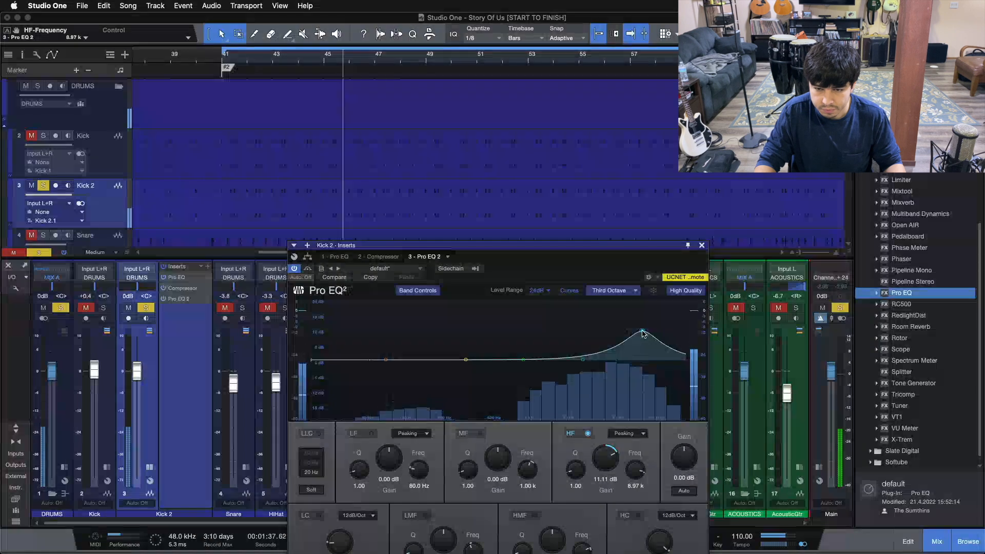
{"action": "scroll", "coordinate": [605, 461], "scroll_direction": "down", "scroll_amount": 10}
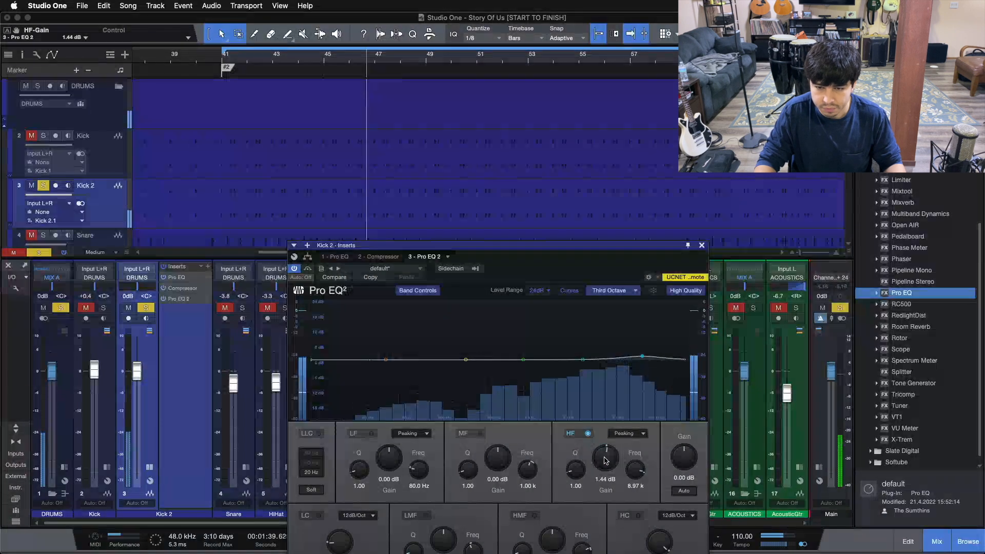
{"action": "scroll", "coordinate": [606, 460], "scroll_direction": "up", "scroll_amount": 3}
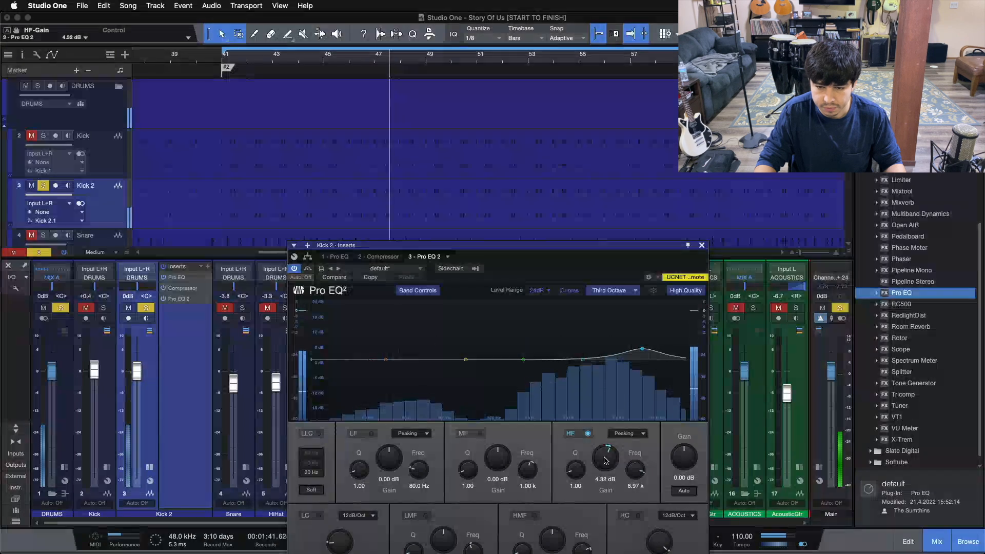
{"action": "scroll", "coordinate": [605, 461], "scroll_direction": "down", "scroll_amount": 1}
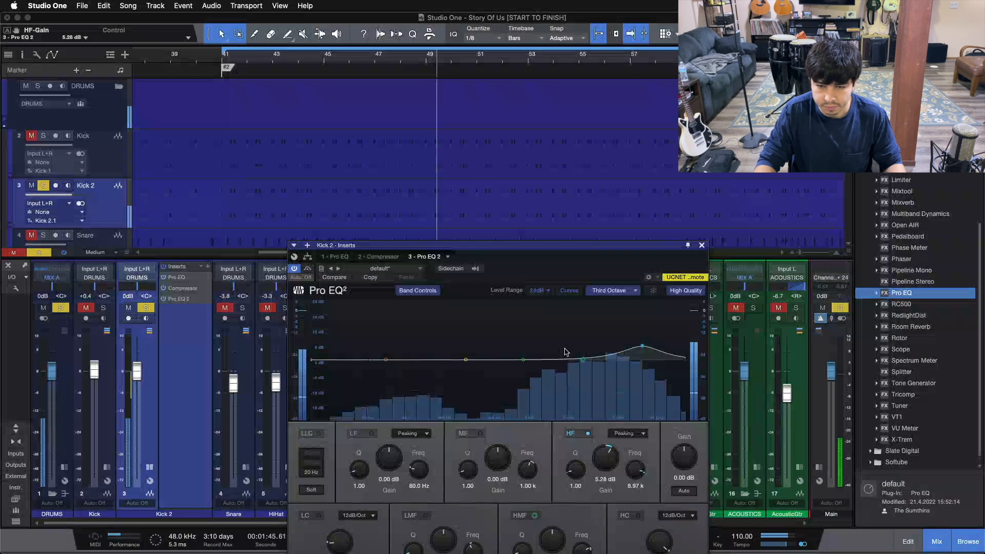
- Try boosting the second Pro EQ's HMF band by 2.88 dB at 2.53 kHz
{"action": "left_click_drag", "start_coordinate": [582, 361], "coordinate": [574, 342]}
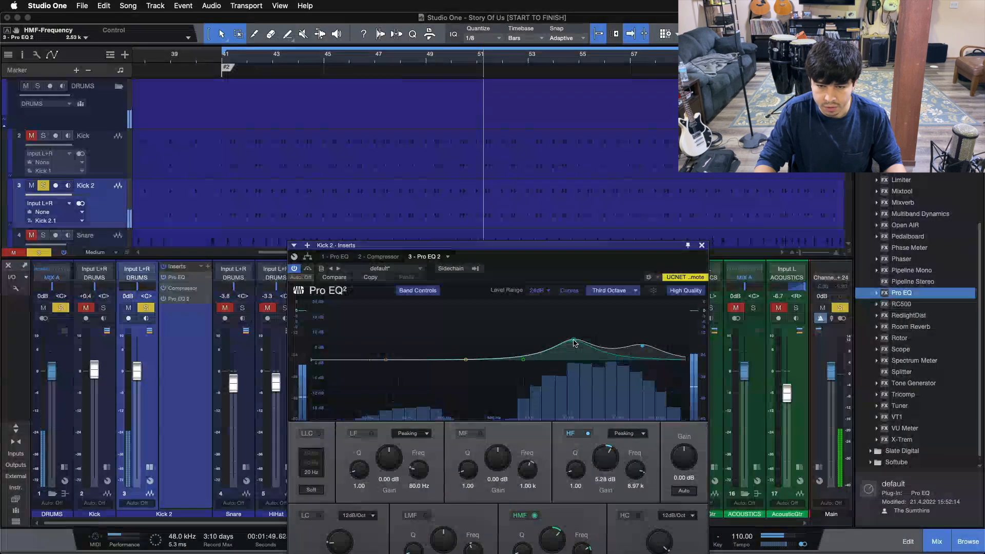
{"action": "left_click", "coordinate": [548, 542], "text": "super"}
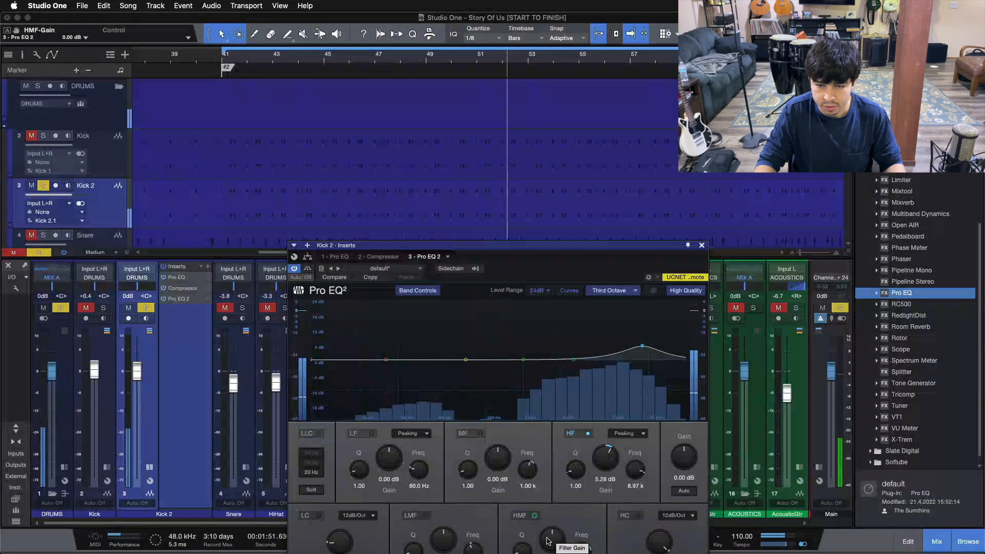
{"action": "scroll", "coordinate": [548, 542], "scroll_direction": "up", "scroll_amount": 2}
{"action": "scroll", "coordinate": [547, 541], "scroll_direction": "up", "scroll_amount": 1}
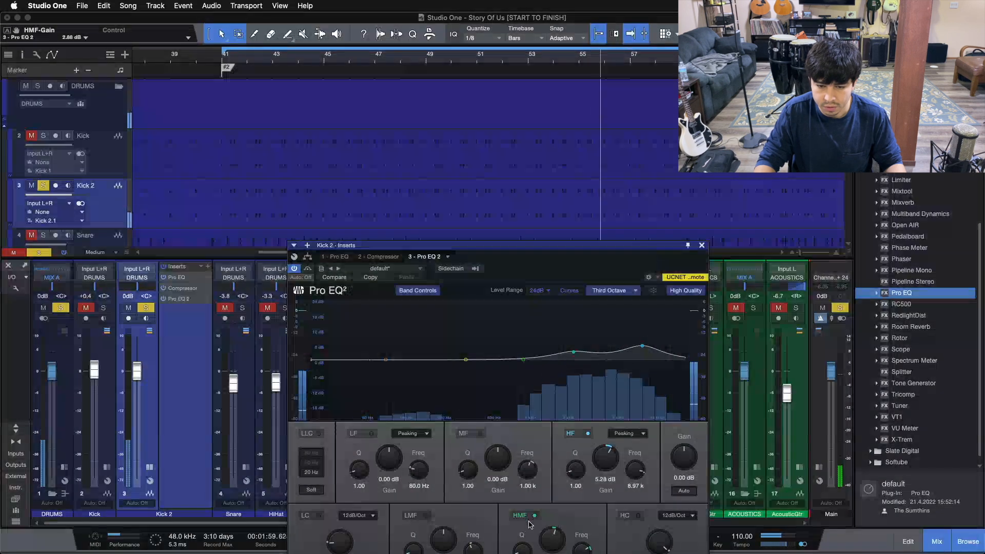
- Turn off the second Pro EQ's HMF band and raise its HF gain to 6.24 dB, closing the plug-in
{"action": "scroll", "coordinate": [610, 454], "scroll_direction": "up", "scroll_amount": 1}
{"action": "scroll", "coordinate": [610, 453], "scroll_direction": "up", "scroll_amount": 1}
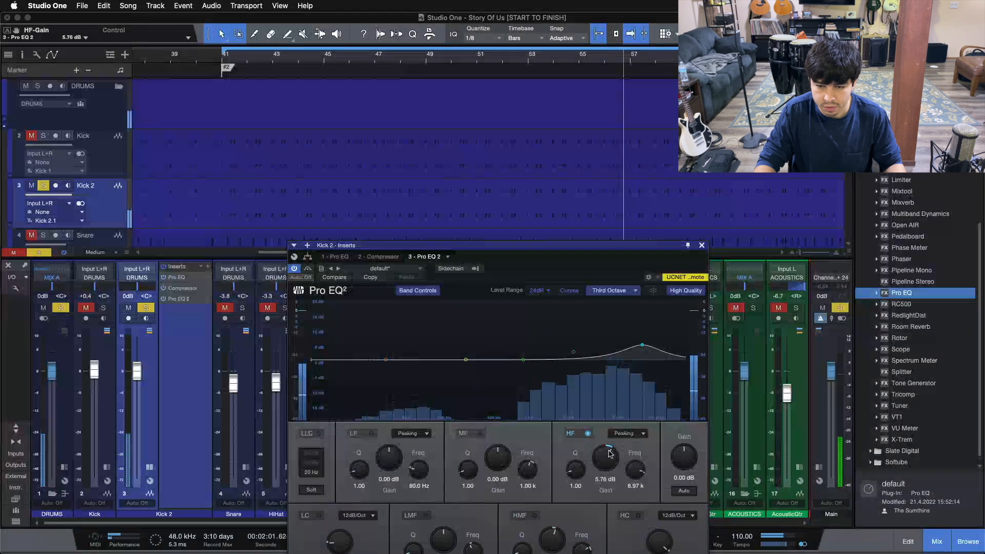
{"action": "scroll", "coordinate": [610, 454], "scroll_direction": "down", "scroll_amount": 1}
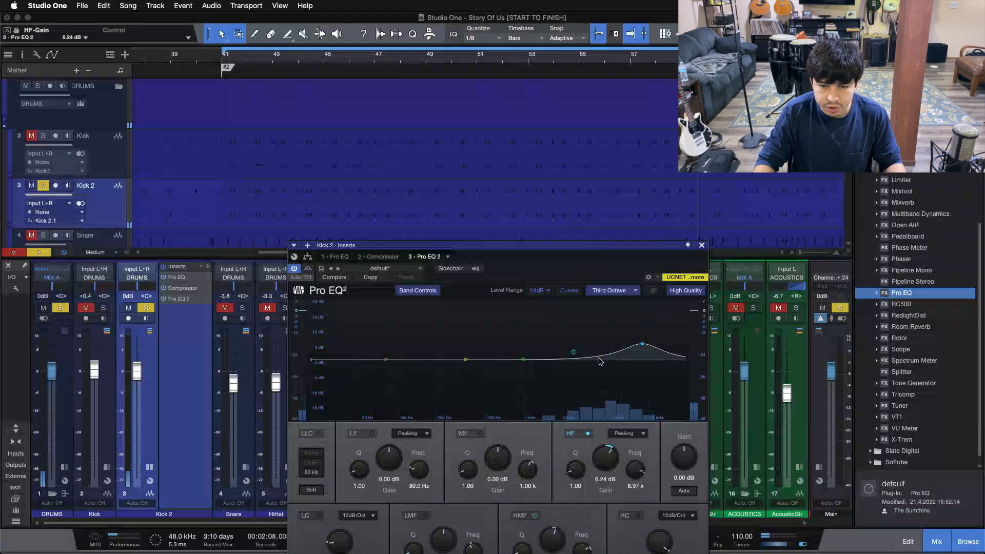
{"action": "left_click", "coordinate": [702, 245]}
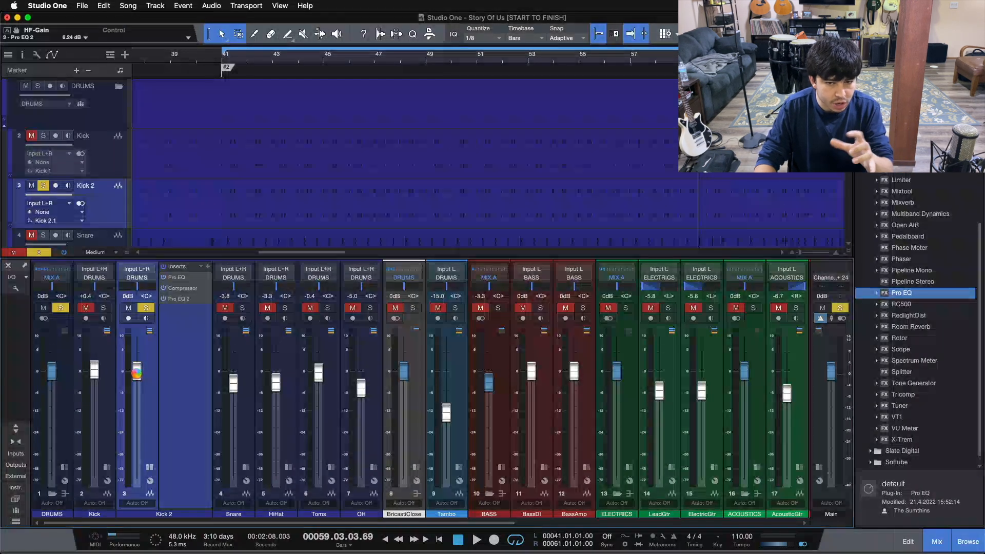
- Lower the Kick 2 fader to -6.3 dB and compare the blend with the soloed Kick by toggling Kick 2's solo
{"action": "scroll", "coordinate": [136, 383], "scroll_direction": "down", "scroll_amount": 2}
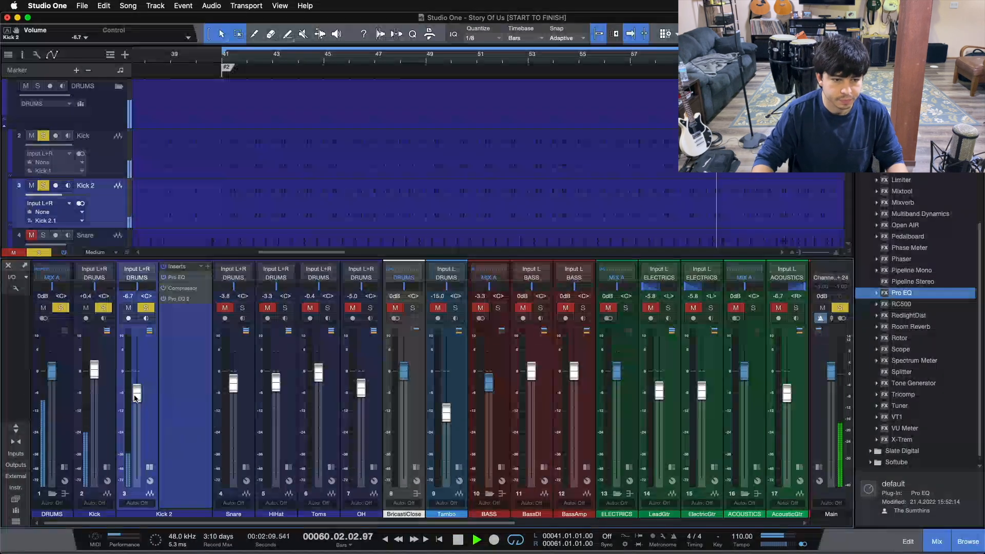
{"action": "left_click_drag", "start_coordinate": [136, 393], "coordinate": [135, 392]}
{"action": "left_click", "coordinate": [145, 308]}
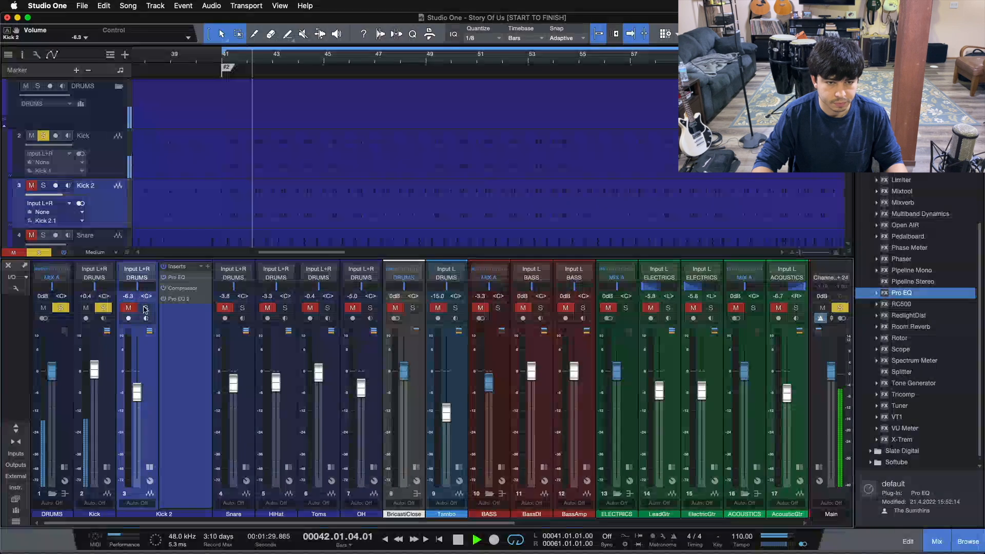
{"action": "left_click", "coordinate": [146, 308]}
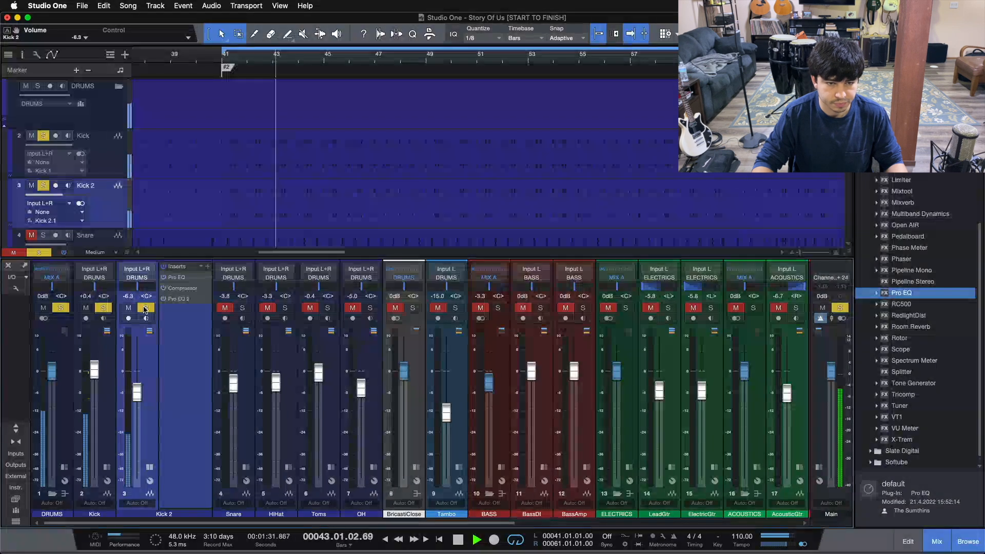
{"action": "left_click", "coordinate": [146, 307]}
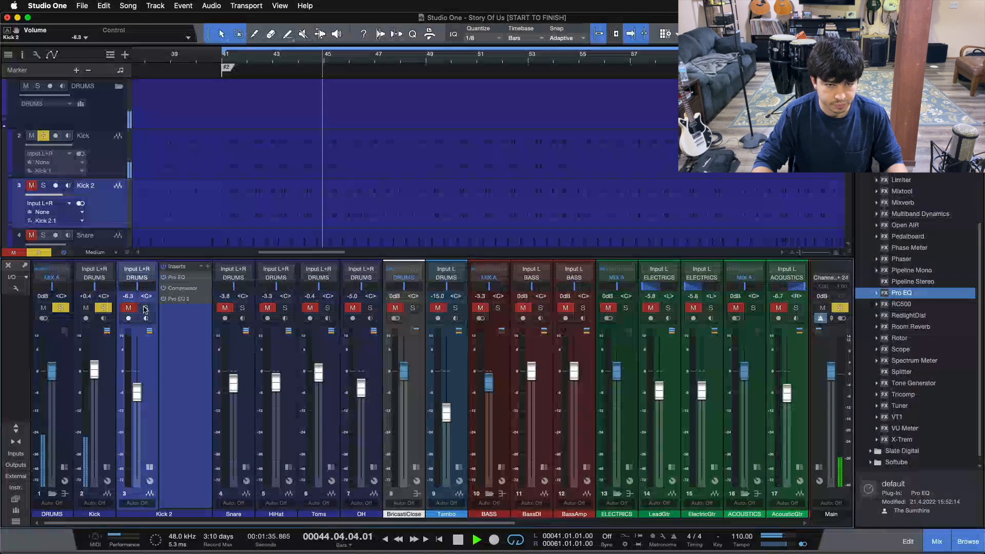
{"action": "left_click", "coordinate": [146, 307]}
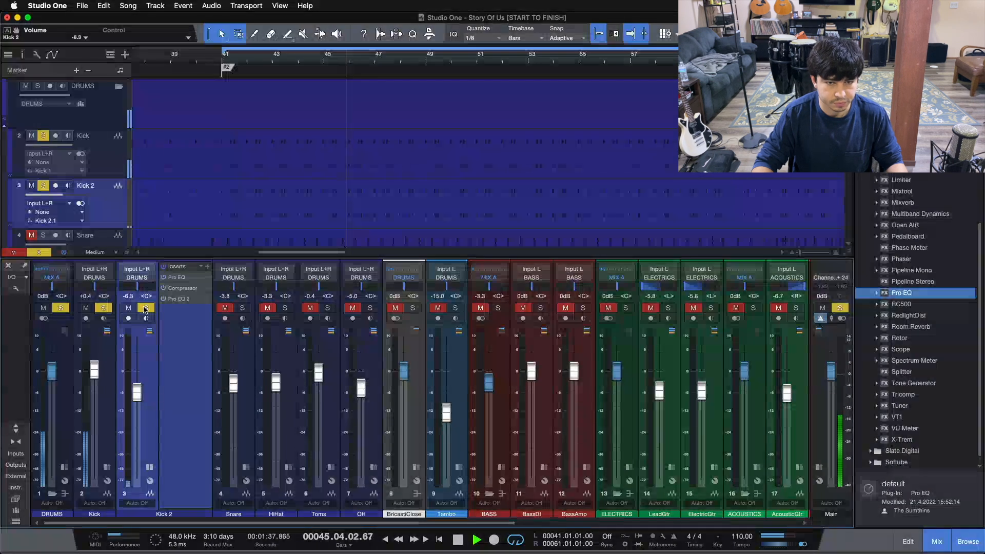
- Add the Snare, HiHat, Toms, OH, BricastiClose and Tambo channels to the solo so the whole drum kit plays
{"action": "left_click", "coordinate": [243, 307]}
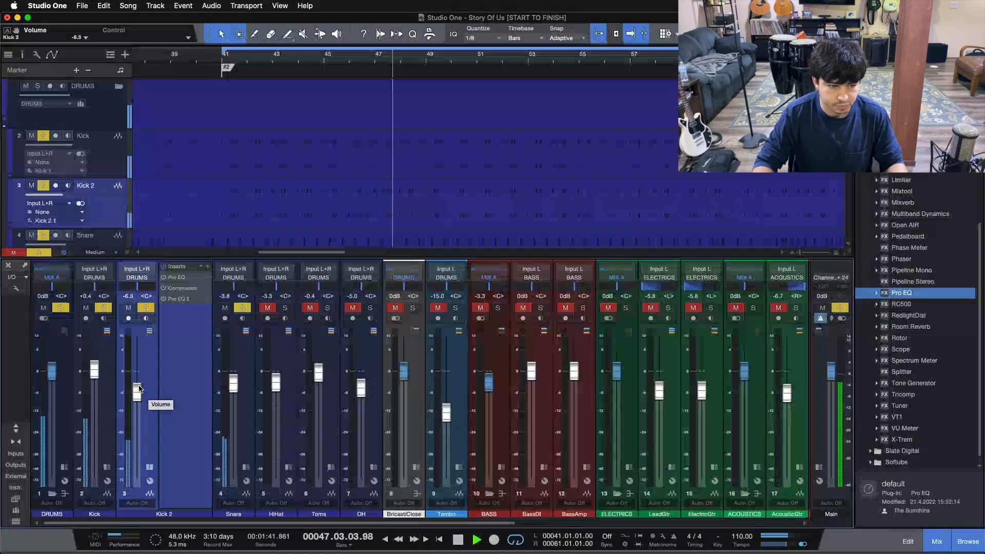
{"action": "left_click", "coordinate": [284, 308]}
{"action": "left_click", "coordinate": [327, 307]}
{"action": "left_click", "coordinate": [370, 307]}
{"action": "left_click", "coordinate": [413, 307]}
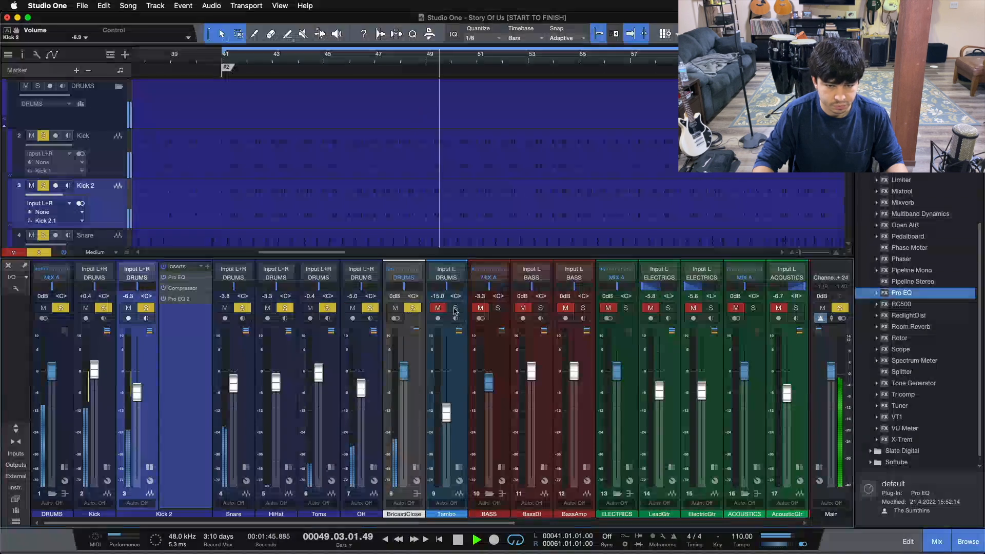
{"action": "left_click", "coordinate": [455, 307]}
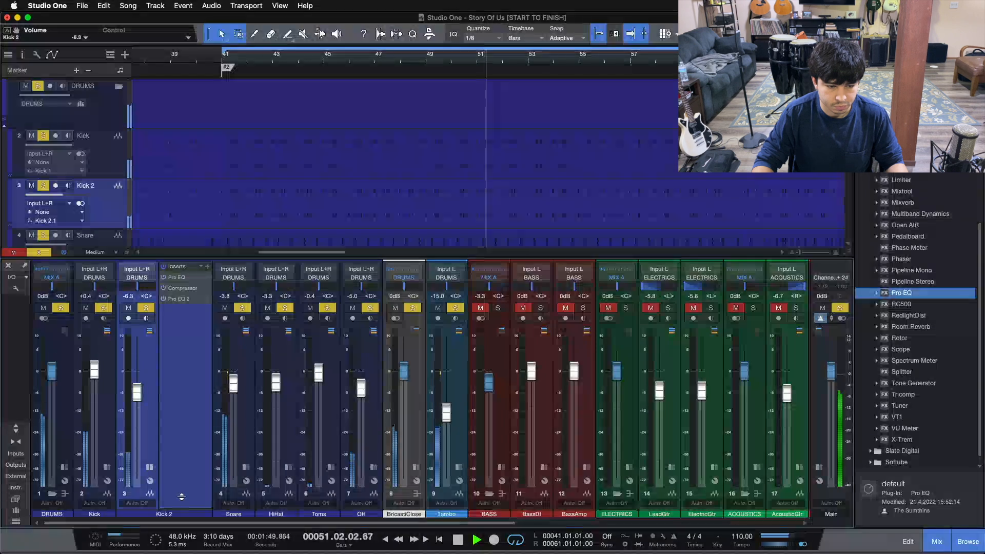
- Compare the full drum mix with and without Kick 2 by toggling its solo, and stop playback
{"action": "left_click_drag", "start_coordinate": [138, 397], "coordinate": [139, 399]}
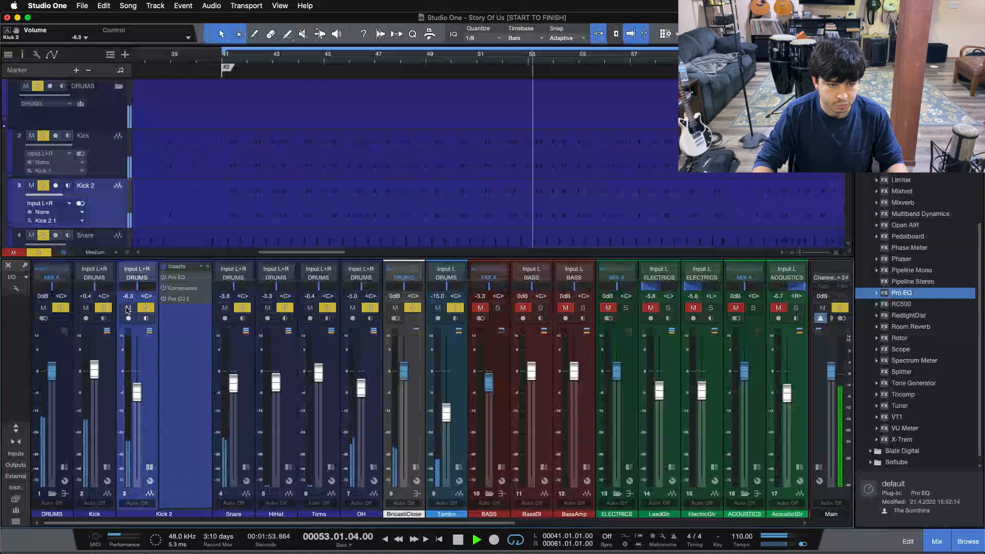
{"action": "left_click", "coordinate": [146, 308]}
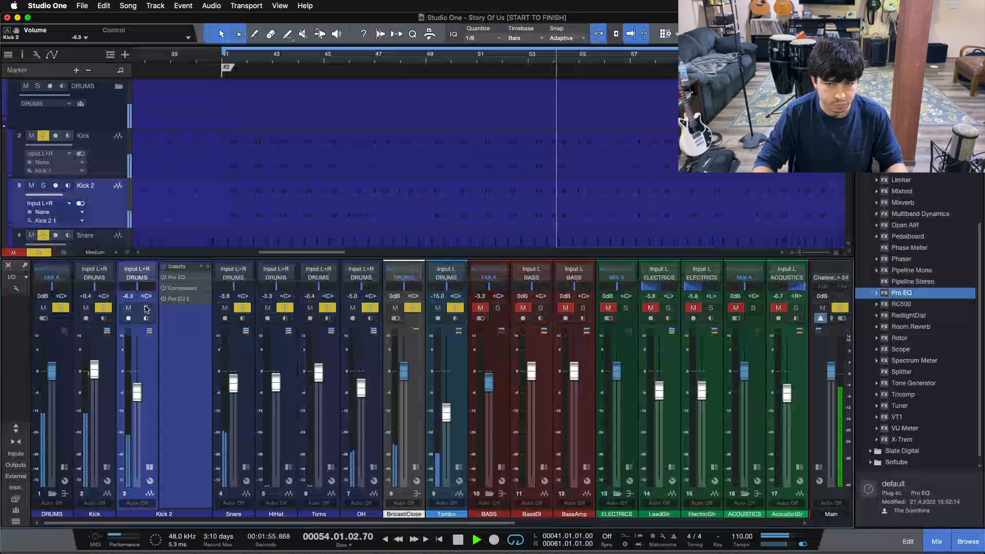
{"action": "left_click", "coordinate": [146, 308]}
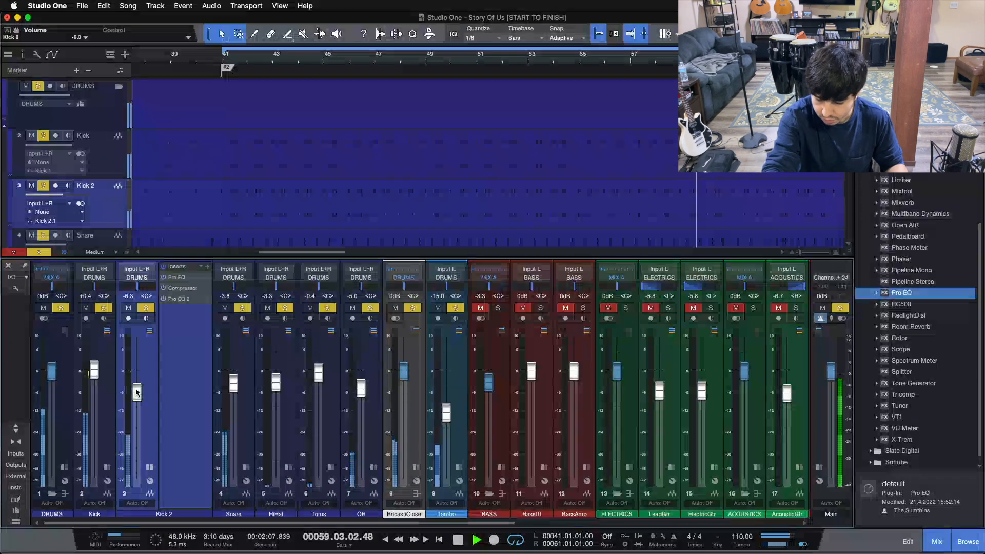
{"action": "left_click", "coordinate": [145, 308]}
{"action": "left_click", "coordinate": [145, 308]}
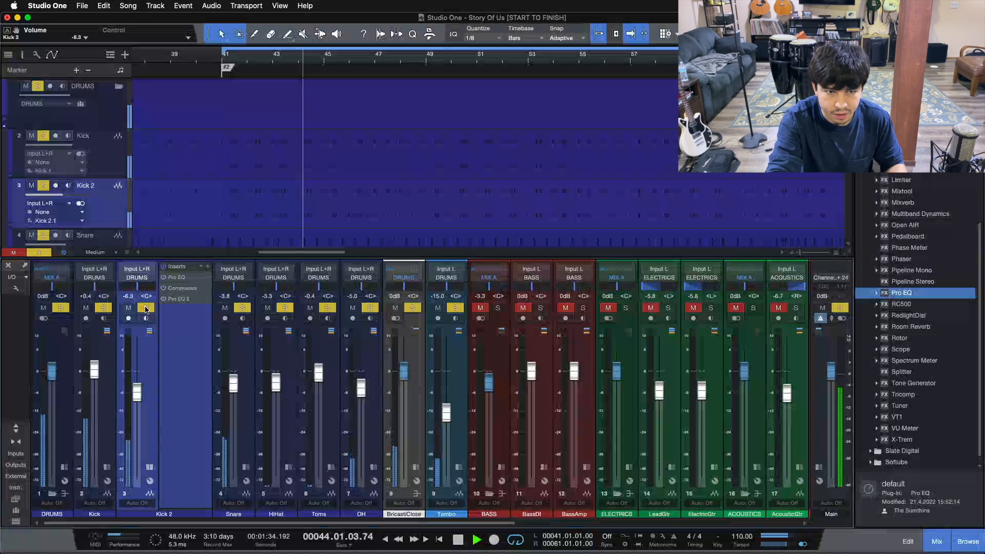
{"action": "key", "text": "space"}
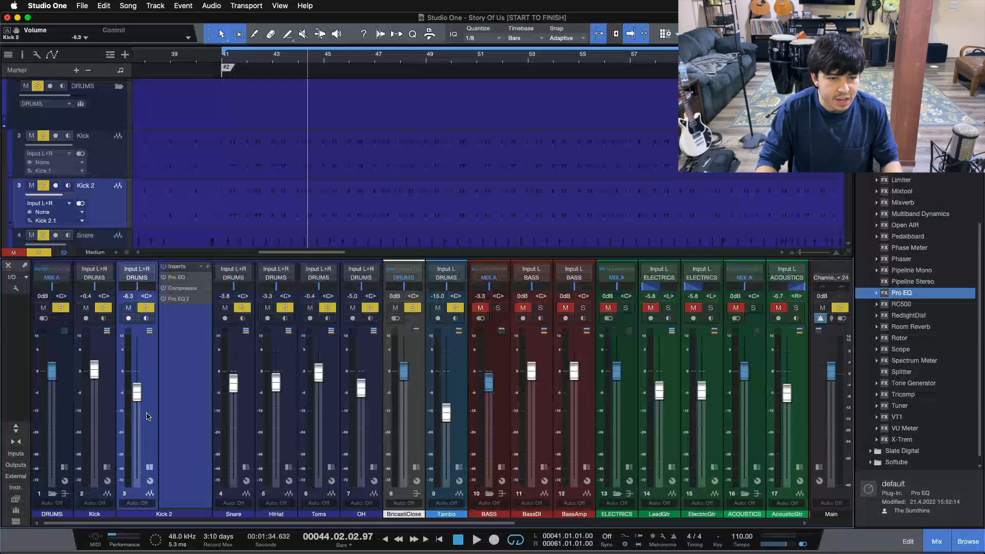
- Review the settings of Kick 2's insert chain: the Compressor, the first Pro EQ and the second Pro EQ
{"action": "left_click", "coordinate": [183, 288]}
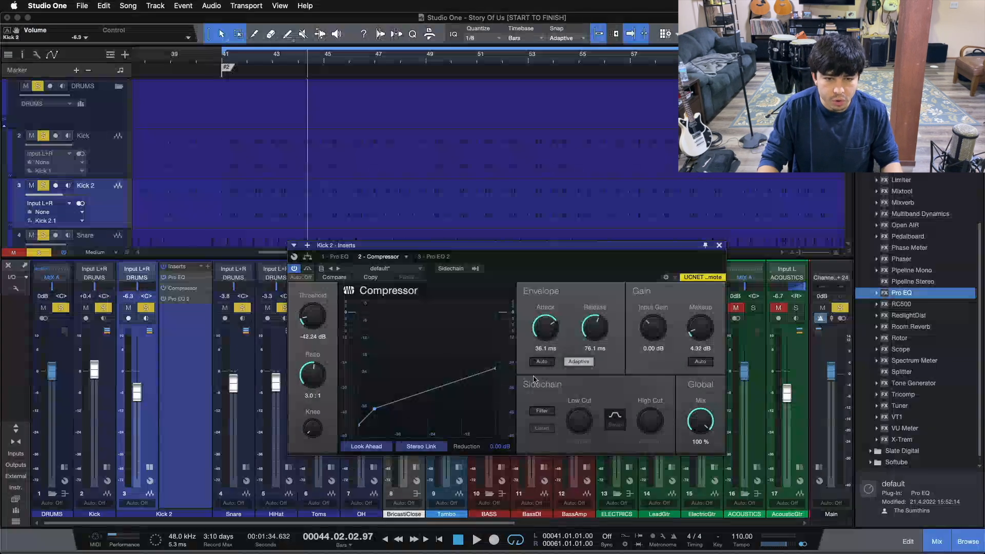
{"action": "left_click", "coordinate": [345, 258]}
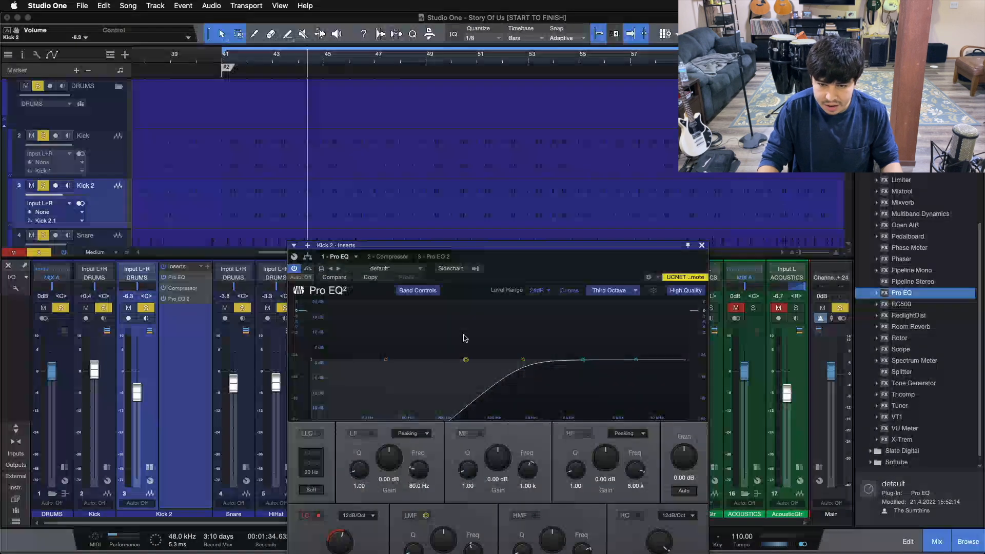
{"action": "left_click", "coordinate": [392, 257]}
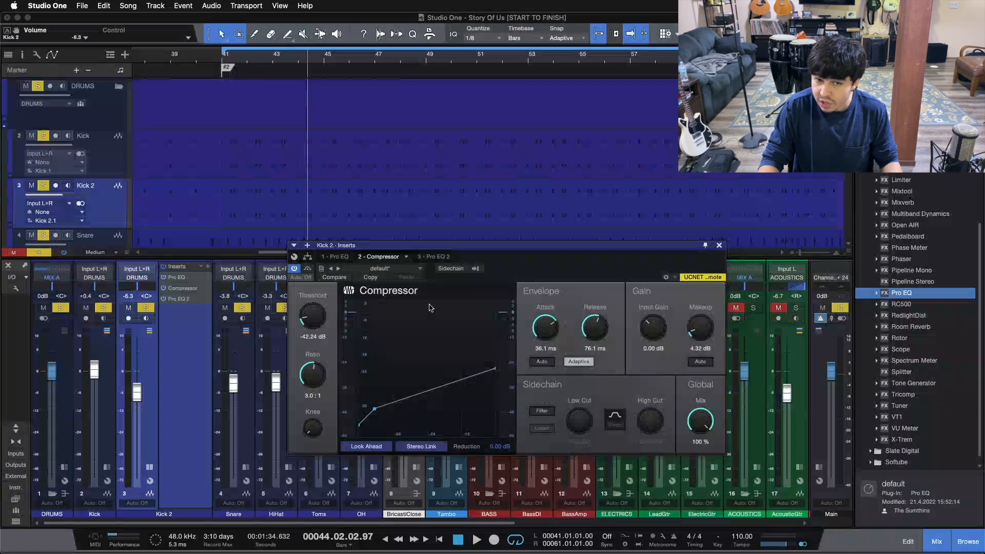
{"action": "left_click", "coordinate": [431, 257]}
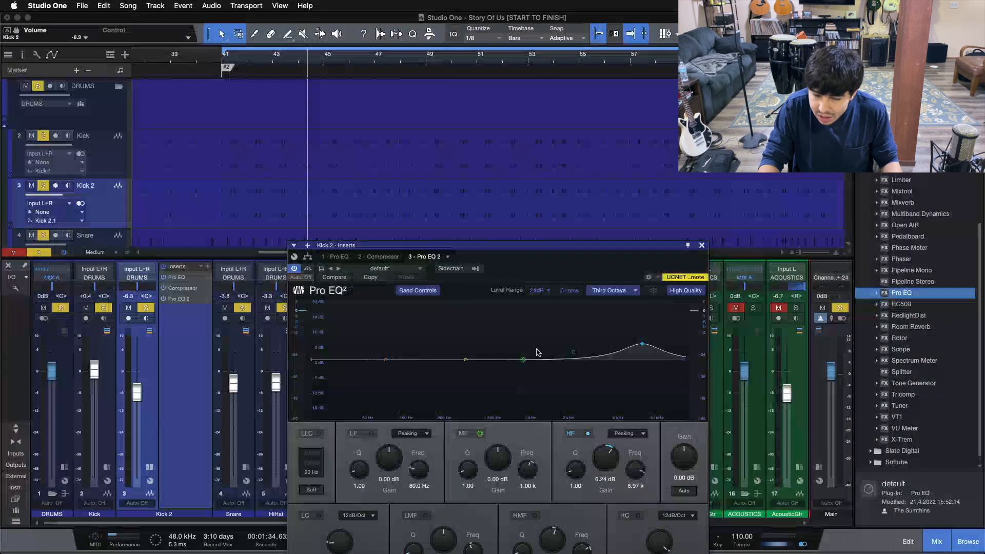